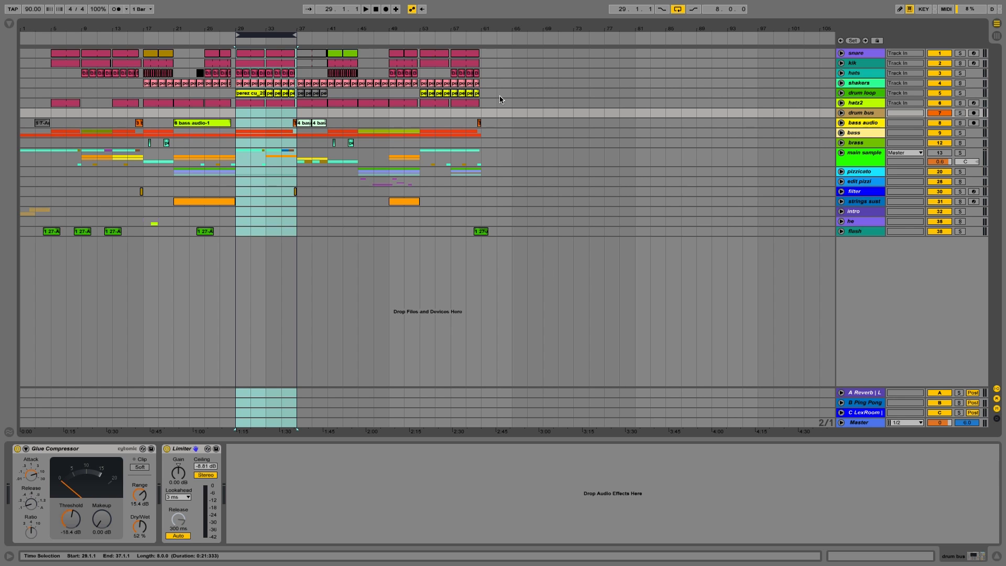
- Play the looped eight-bar section starting at bar 29 to hear the current mix
left_click_drag(284, 23, 308, 23)
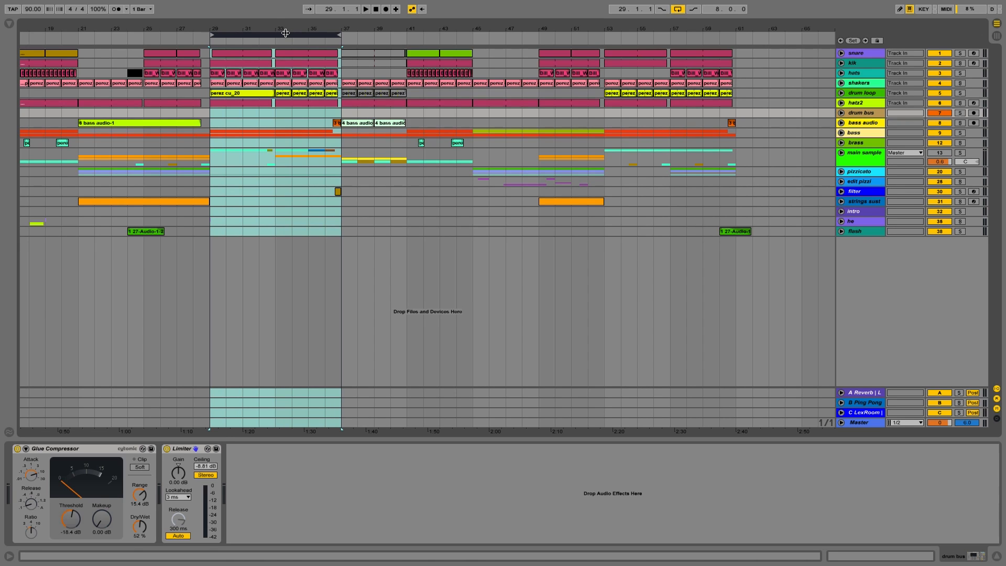
key("space")
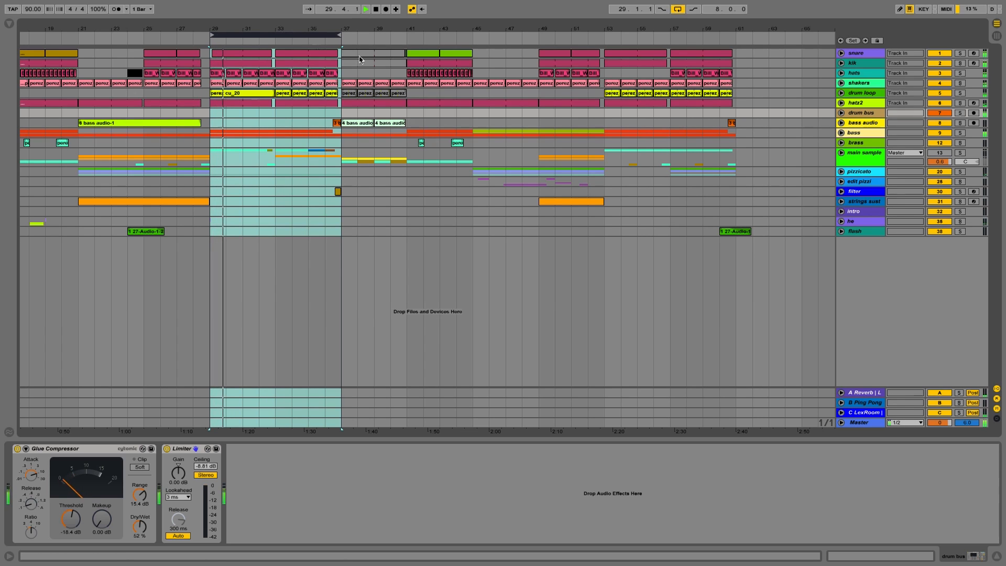
left_click(941, 154)
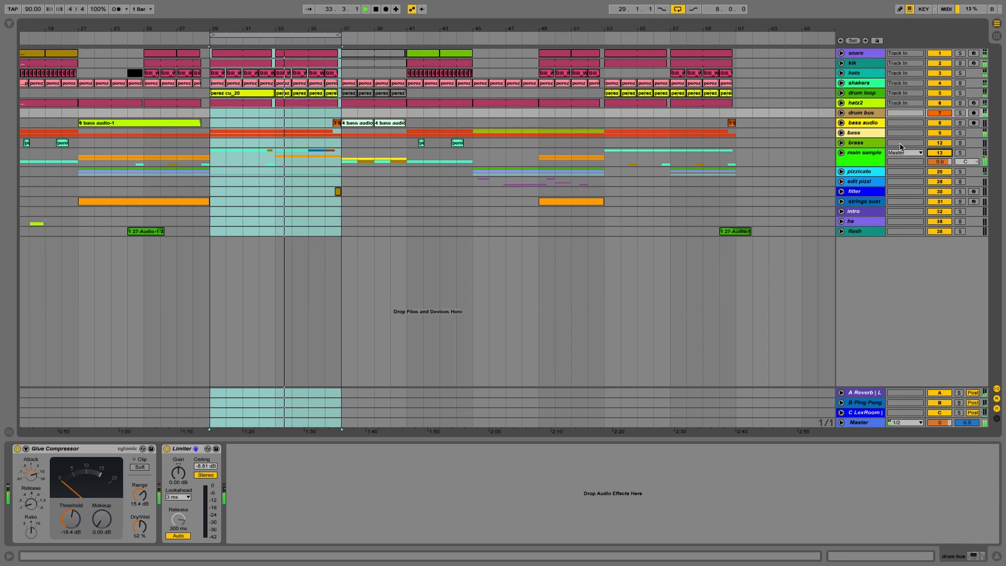
key("space")
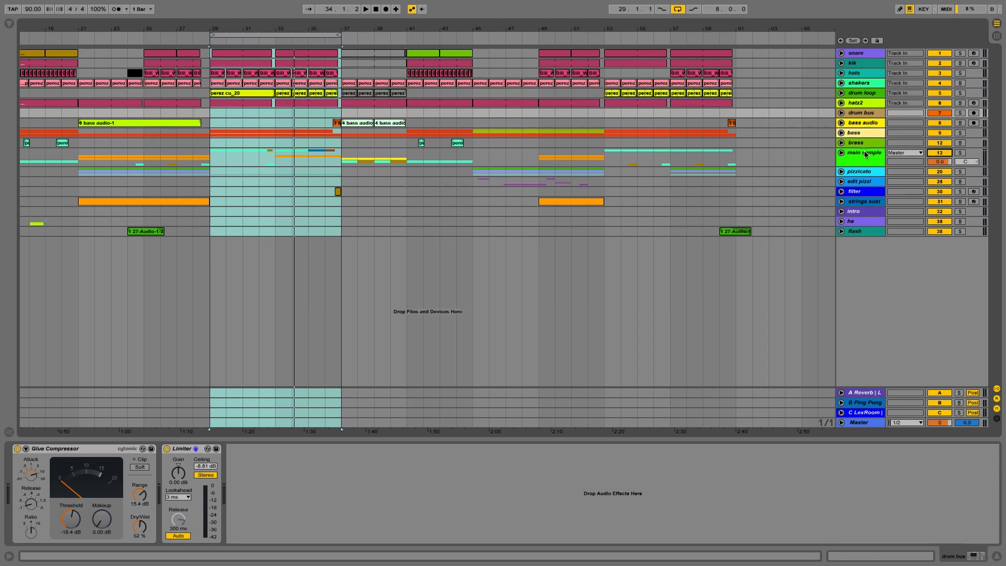
- Insert a new audio track below the flash track and name it "main bus"
left_click(861, 233)
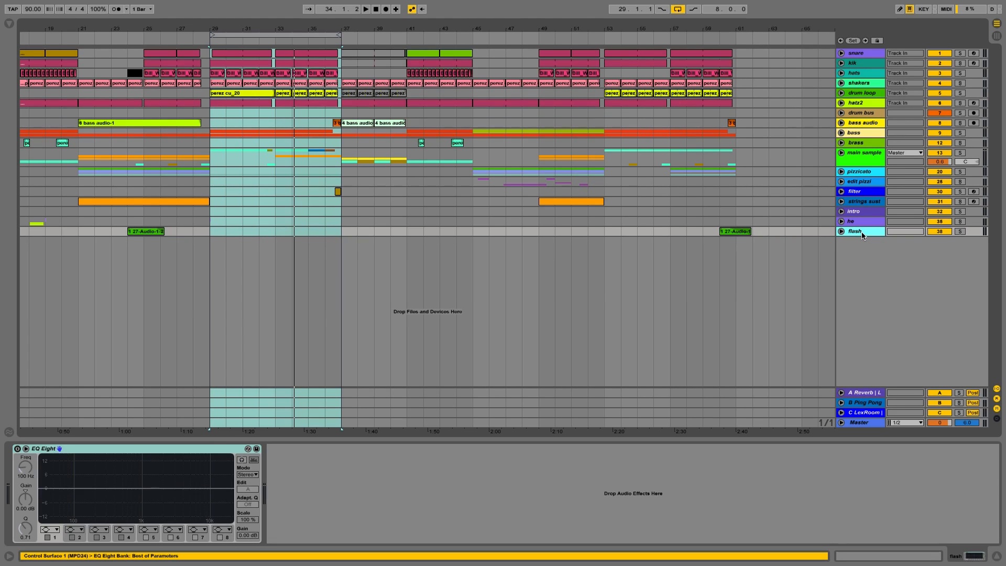
key("super")
key("super+t")
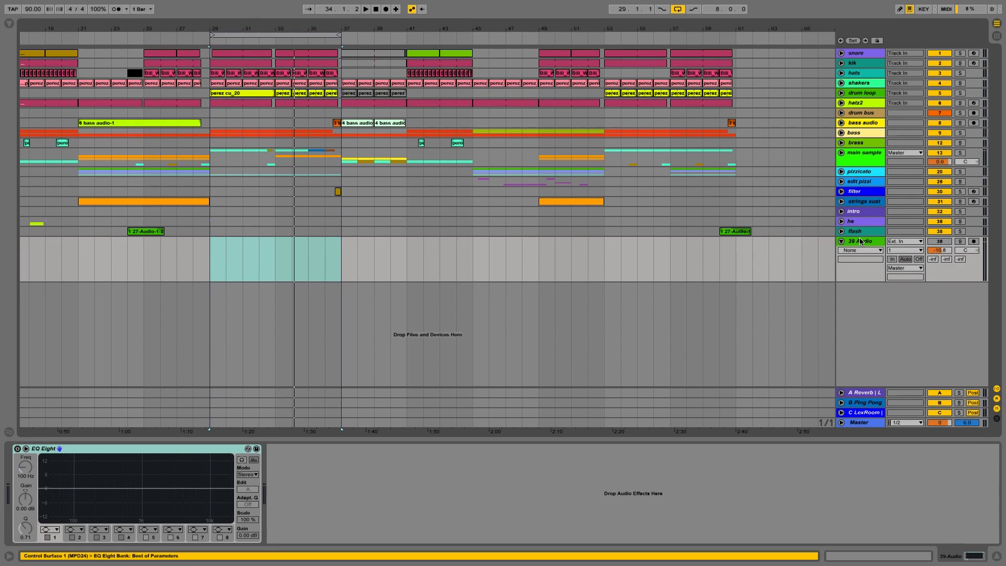
key("super+r")
type("ma")
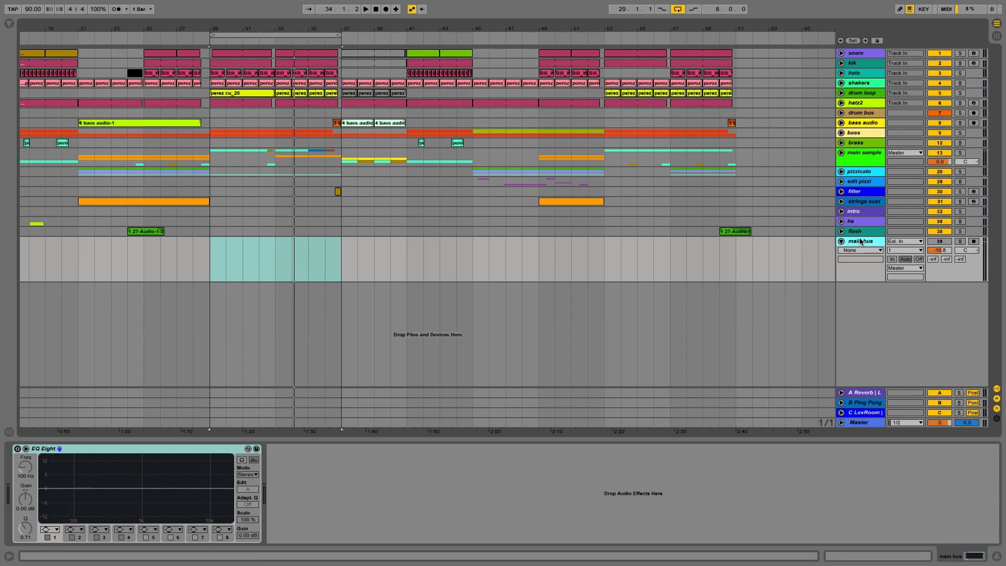
key("Return")
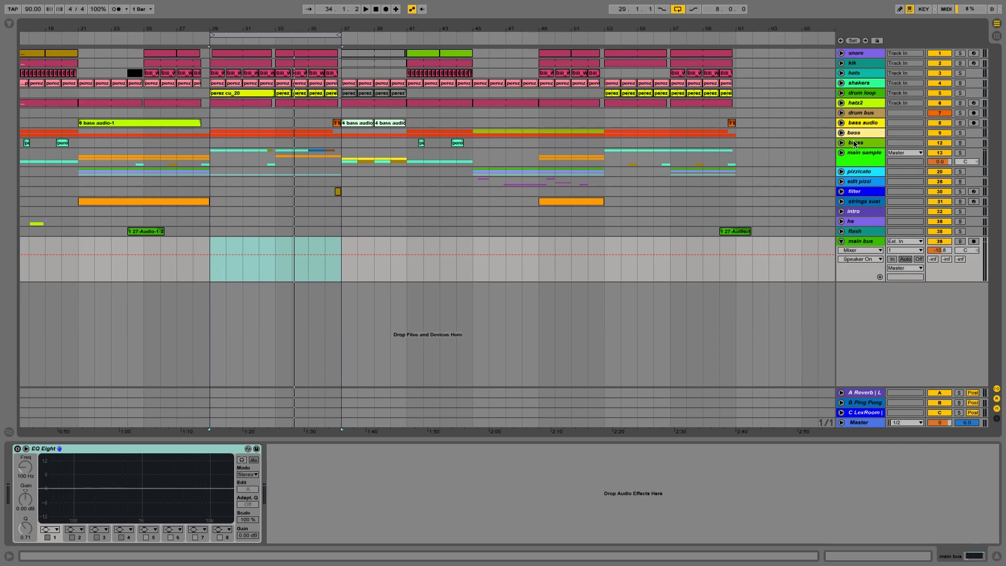
- Route the outputs of all tracks from bass audio through flash to main bus, and fold the tracks again
left_click(862, 127)
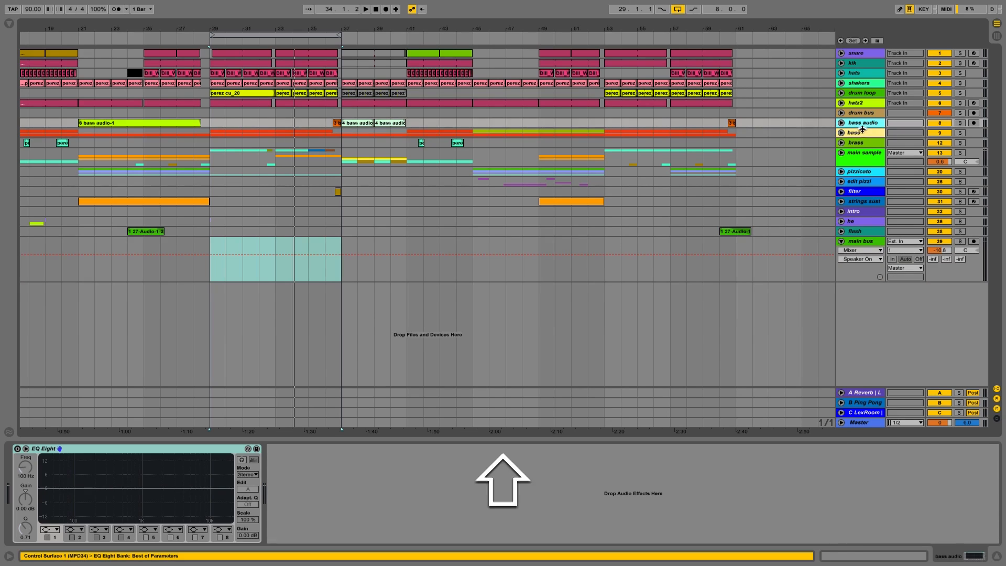
left_click(864, 233)
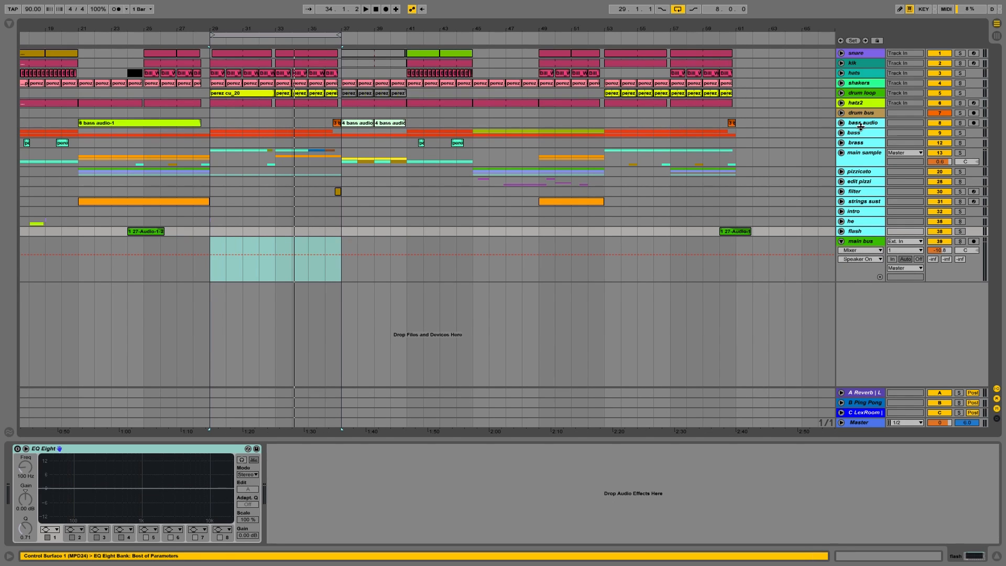
left_click_drag(859, 127, 860, 129)
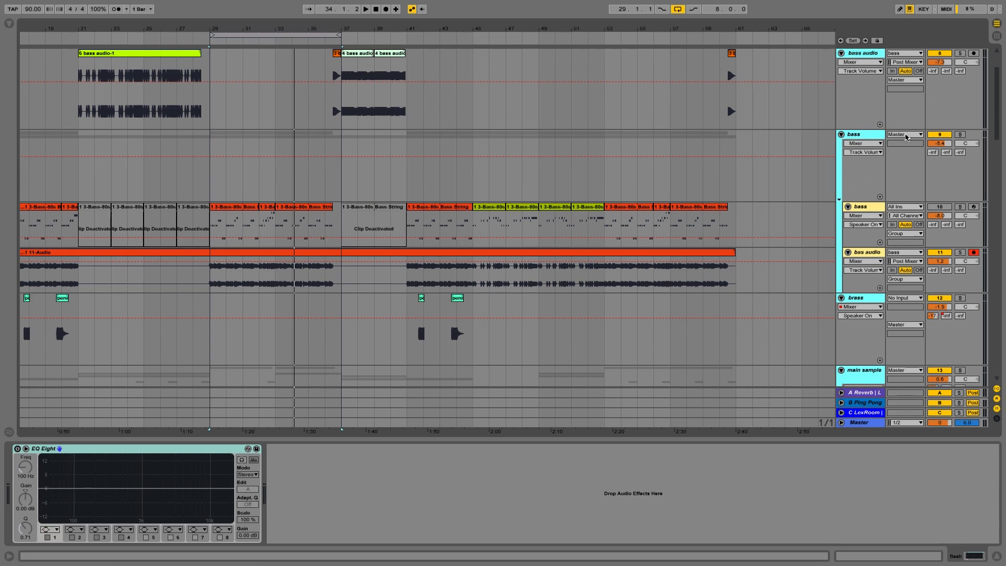
left_click(906, 135)
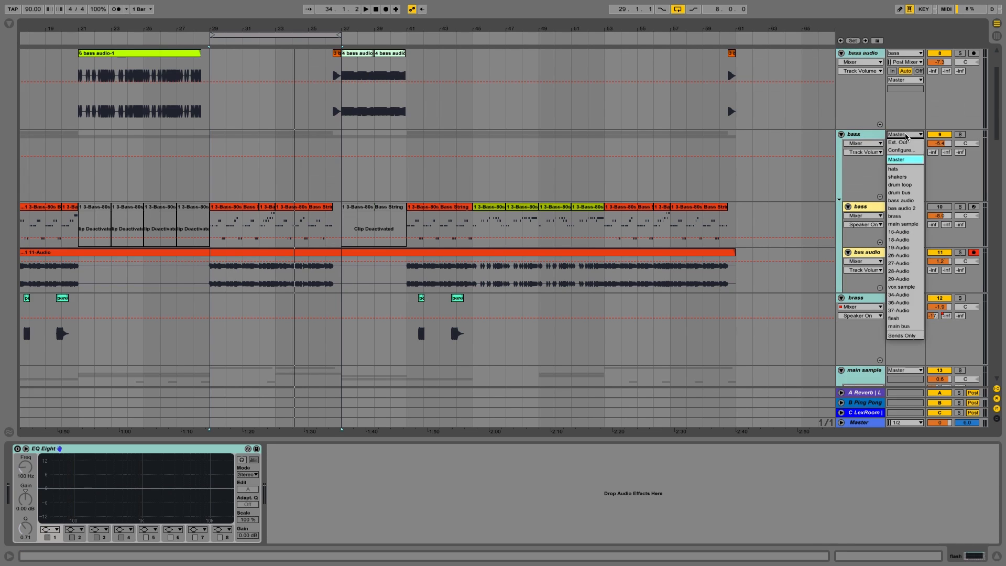
left_click(903, 327)
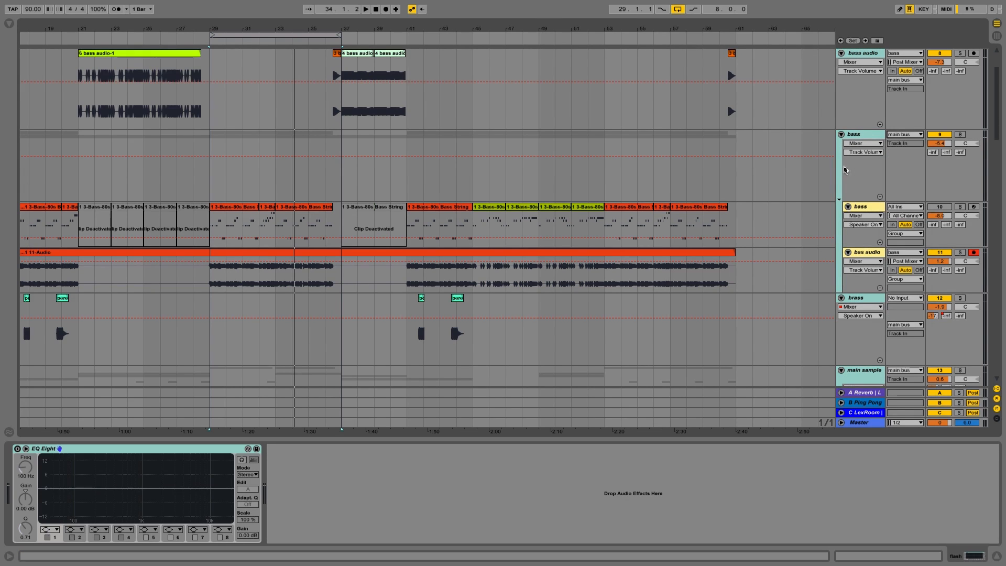
left_click(841, 135)
left_click(842, 241)
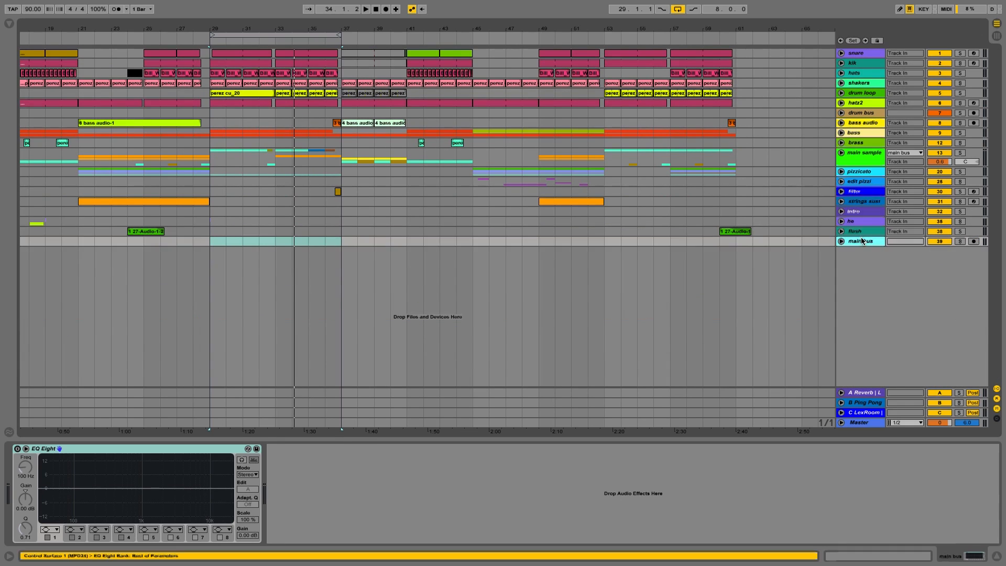
- Set the main bus track's monitoring to In and play the loop with the drum bus switched off
left_click(841, 241)
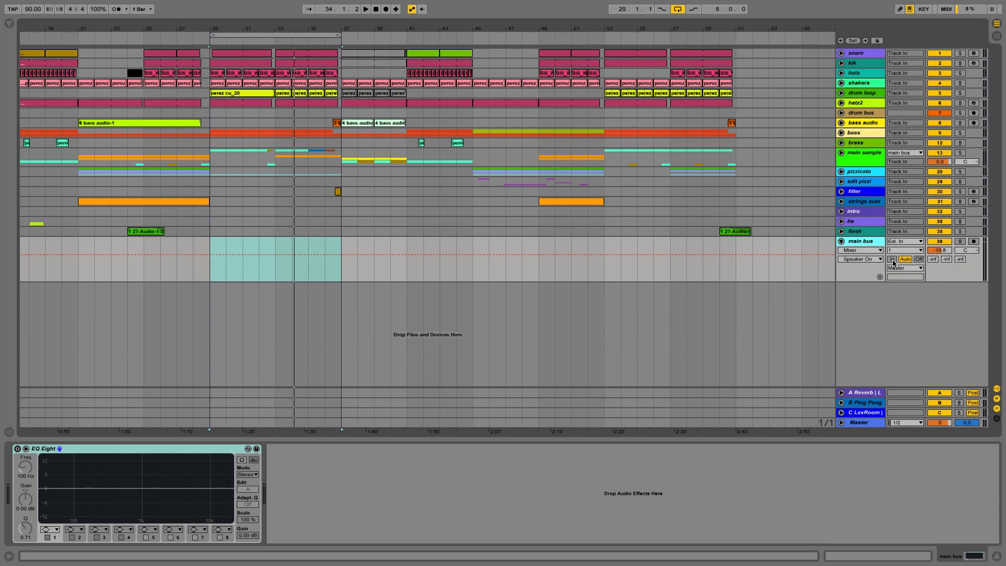
left_click(892, 259)
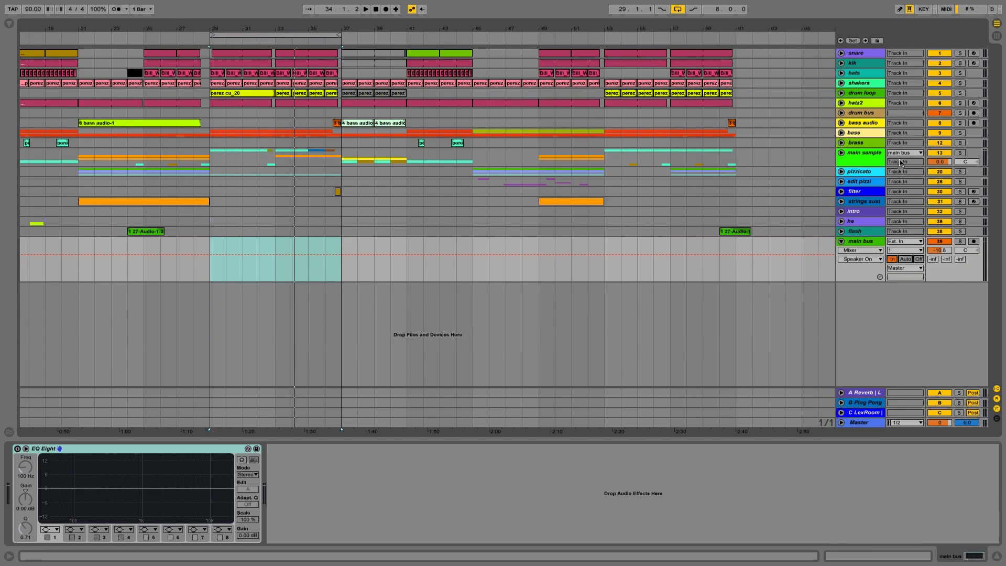
left_click(938, 113)
key("space")
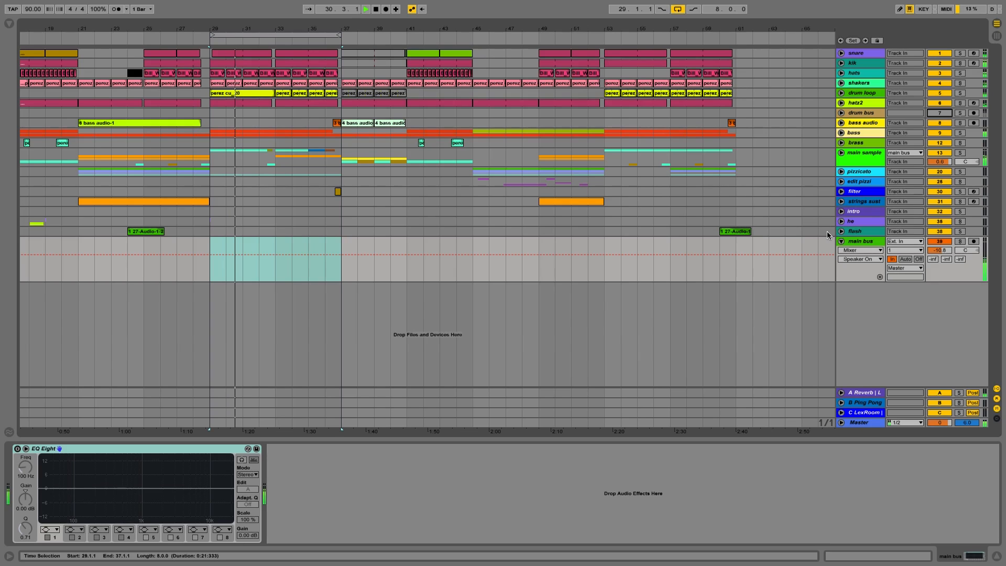
- Route the outputs of return tracks A, B and C to main bus, and fold them again
left_click(857, 393)
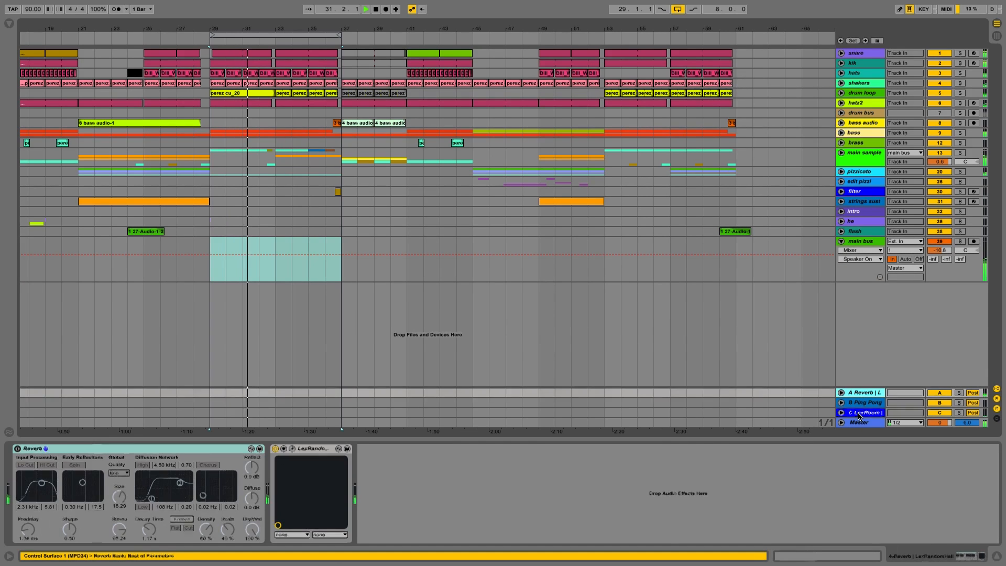
left_click(858, 414, "shift")
left_click(841, 412)
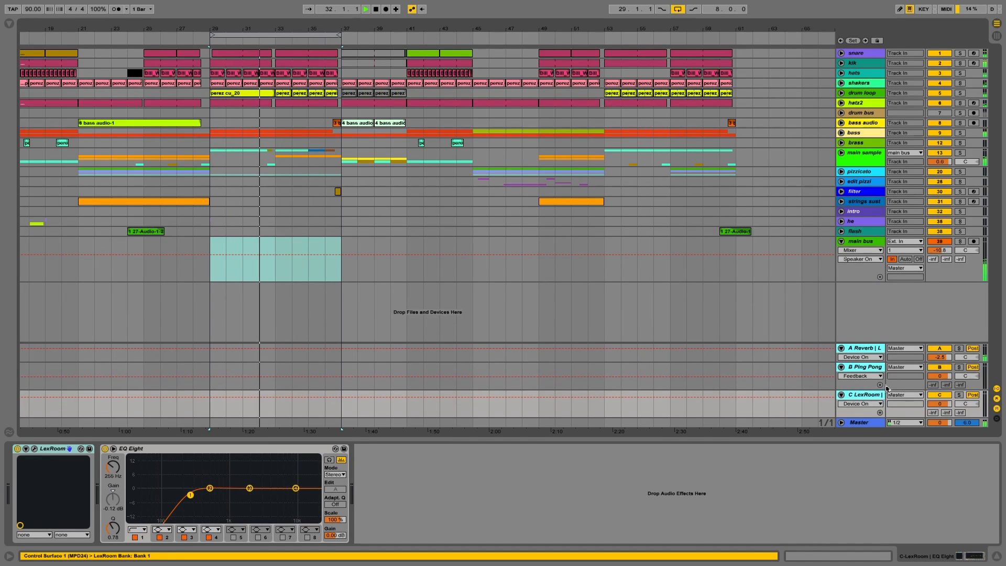
left_click(902, 367)
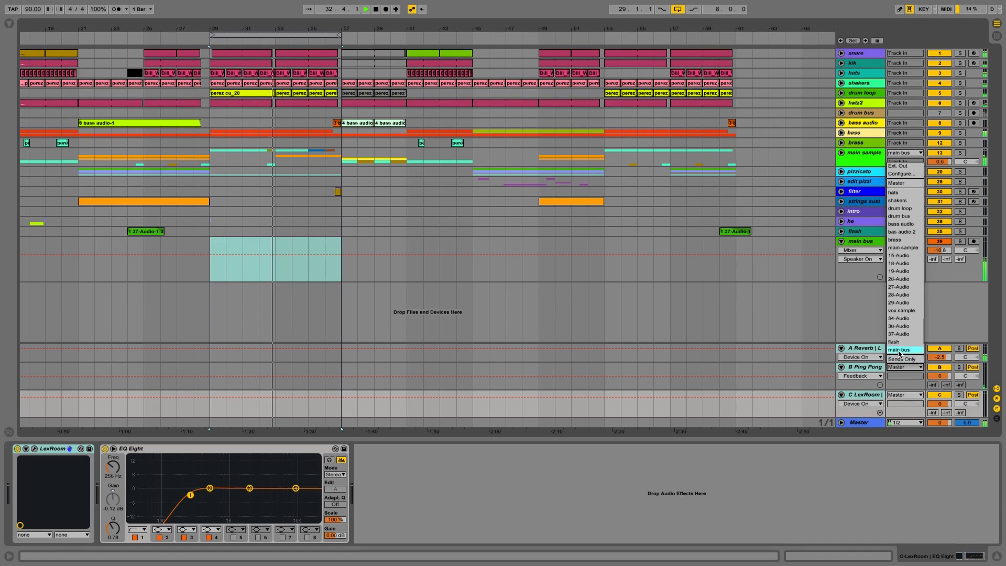
left_click(899, 351)
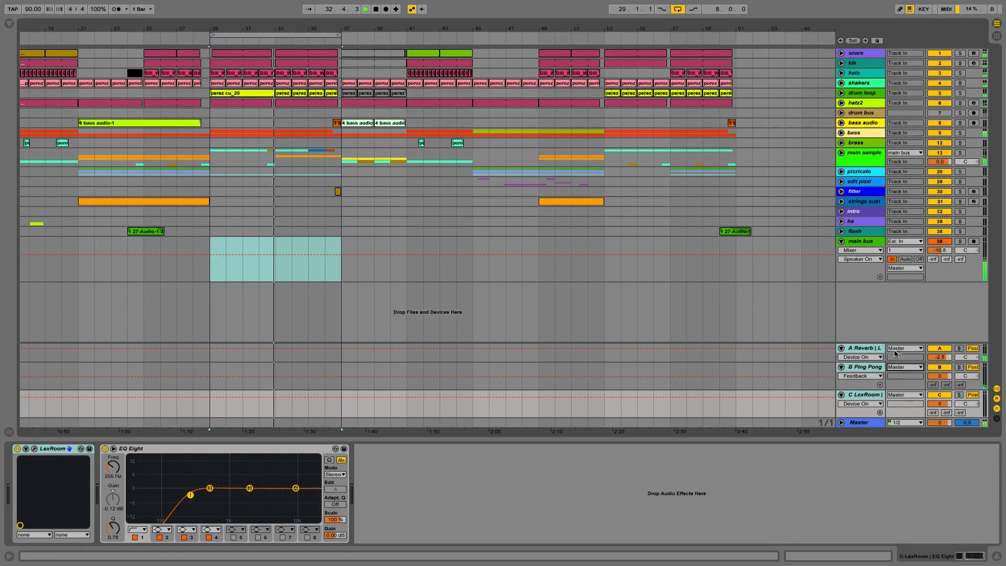
left_click(840, 348)
- Reset the main bus track's volume to 0 dB and select the track
left_click(932, 251)
key("Delete")
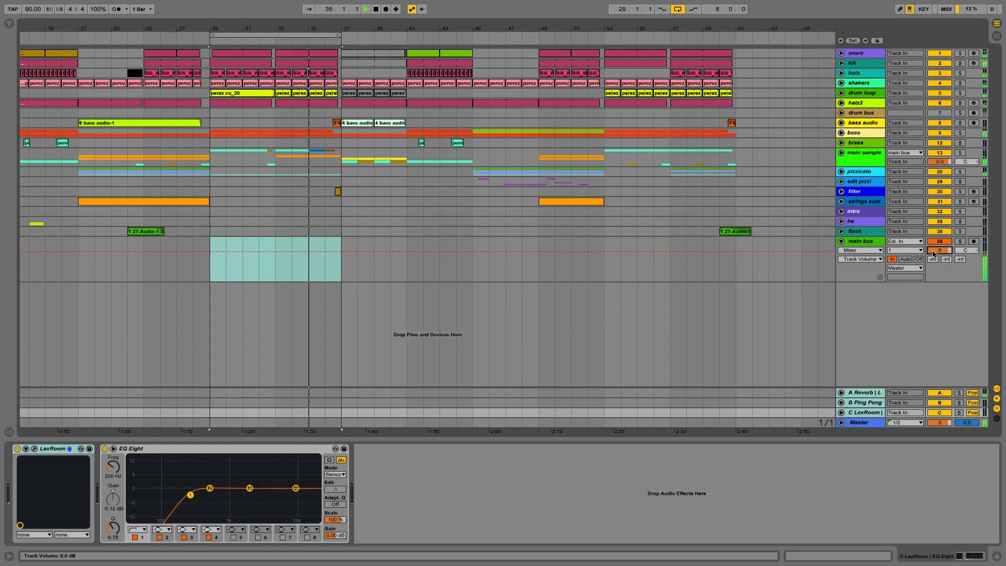
left_click(849, 242)
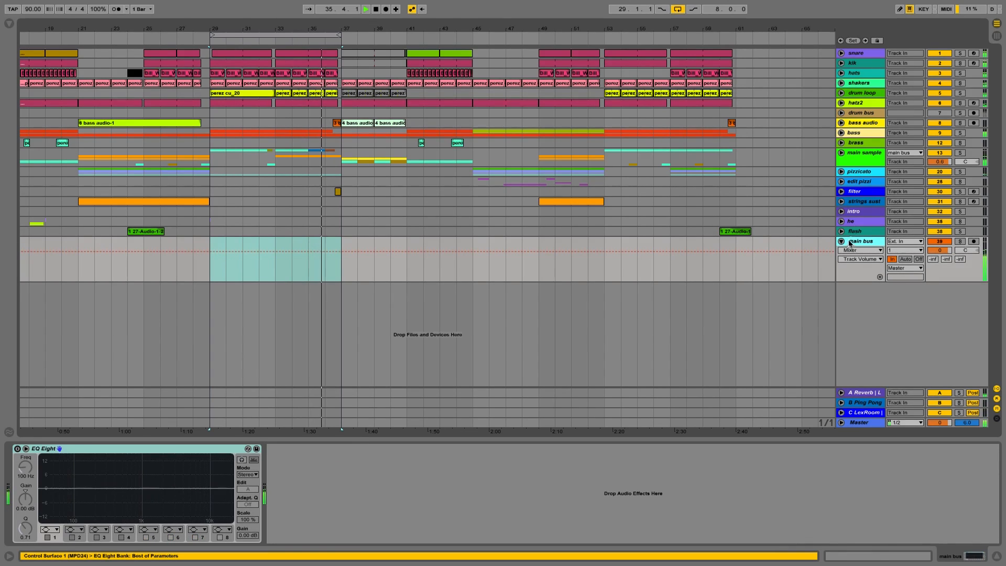
- Switch the drum bus track back on and play the loop briefly to check the full mix
key("space")
left_click(935, 114)
key("space")
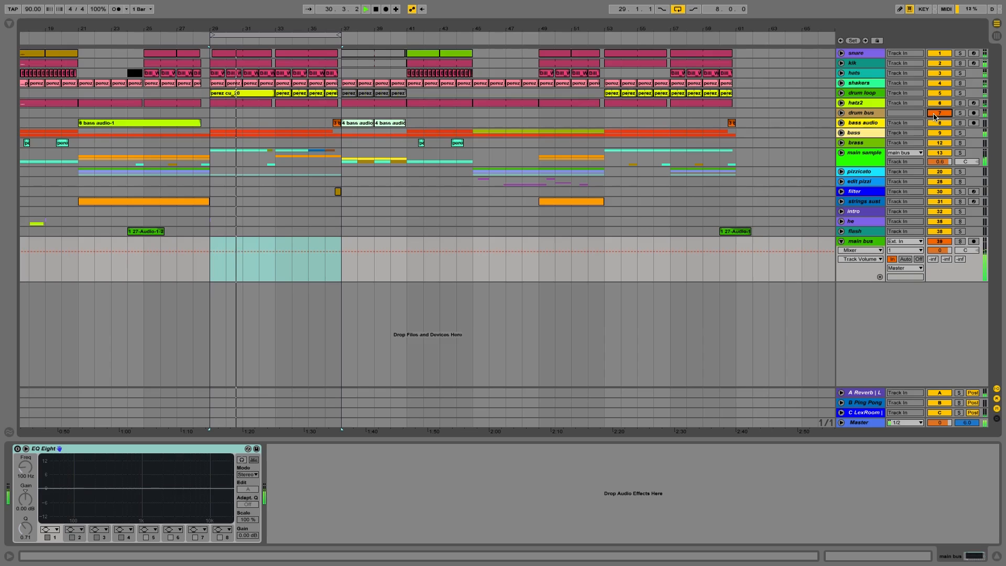
key("space")
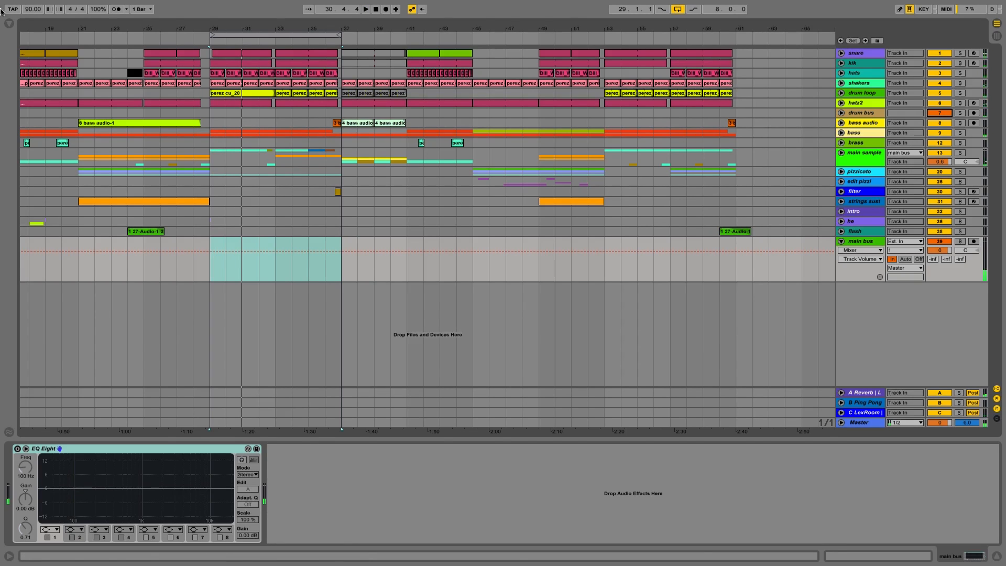
- Add a Compressor audio effect to the main bus track after the EQ Eight, and hide the browser
left_click(9, 24)
left_click(150, 117)
left_click_drag(251, 150, 460, 251)
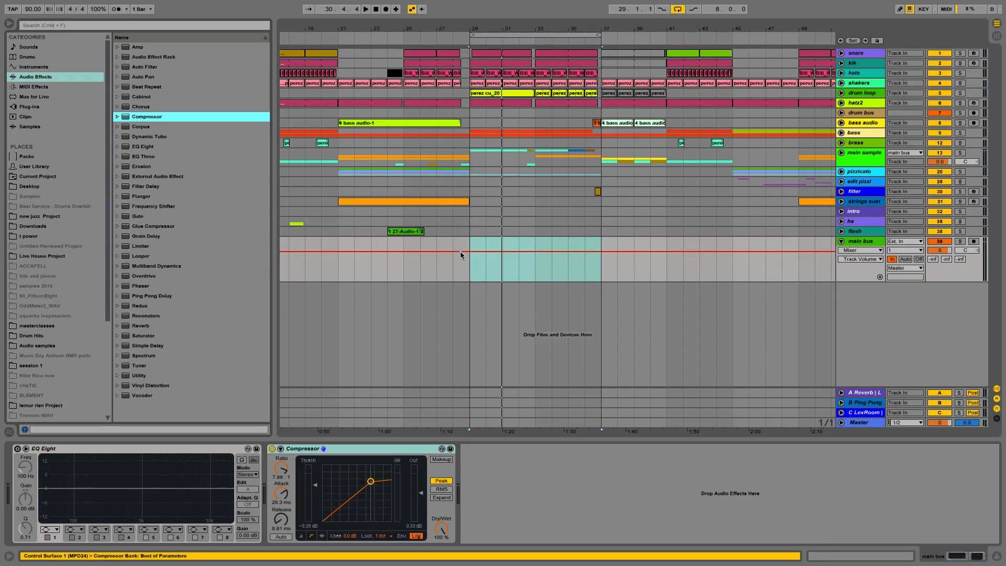
left_click(9, 23)
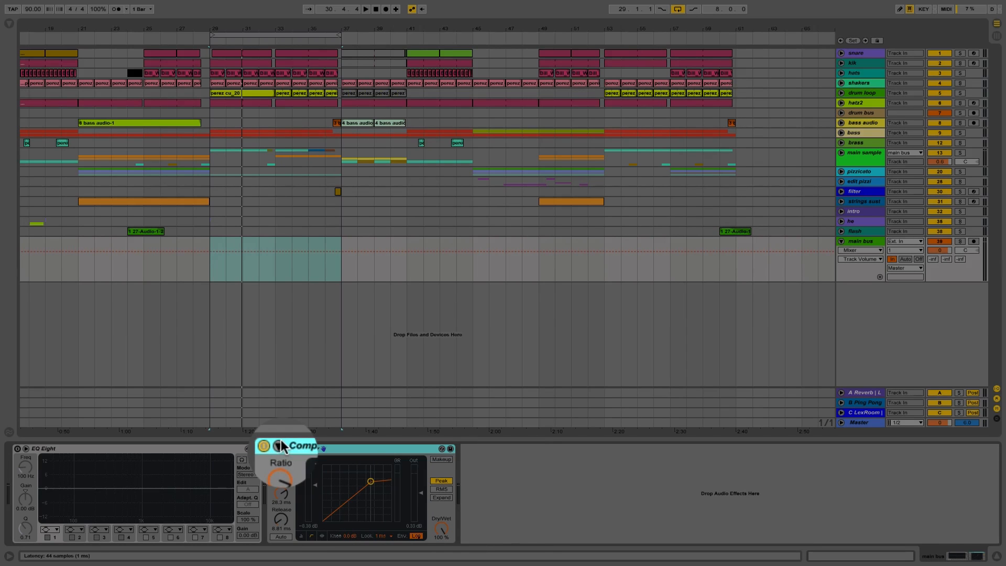
- Enable the Compressor's sidechain on the main bus and take its audio from the kik track
left_click(282, 448)
left_click(281, 449)
left_click(282, 449)
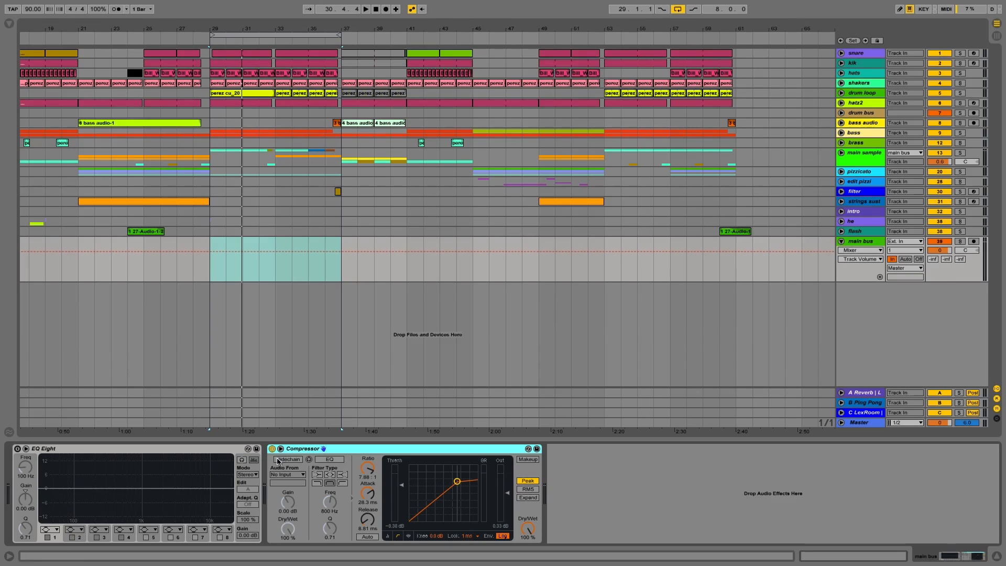
left_click(283, 460)
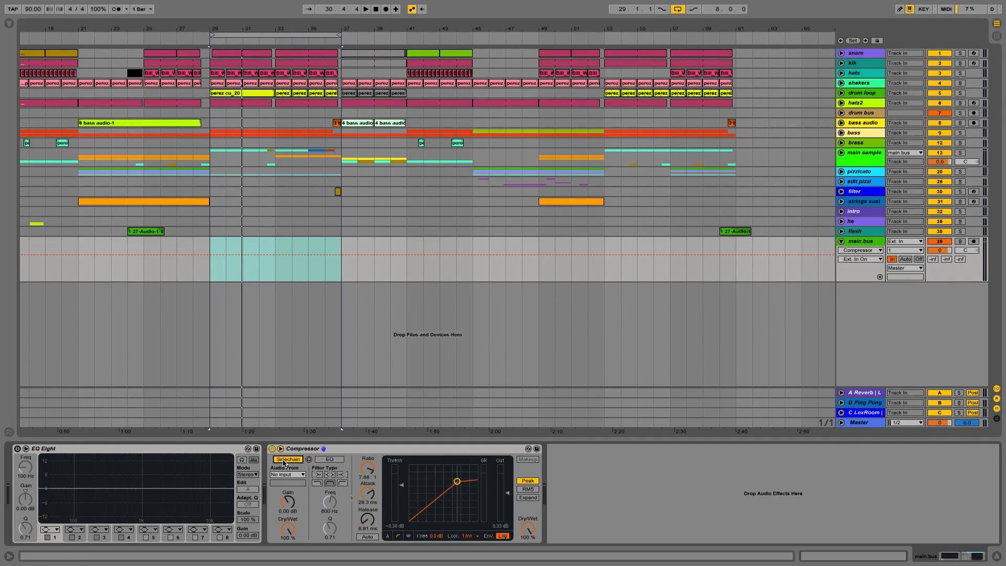
left_click(291, 475)
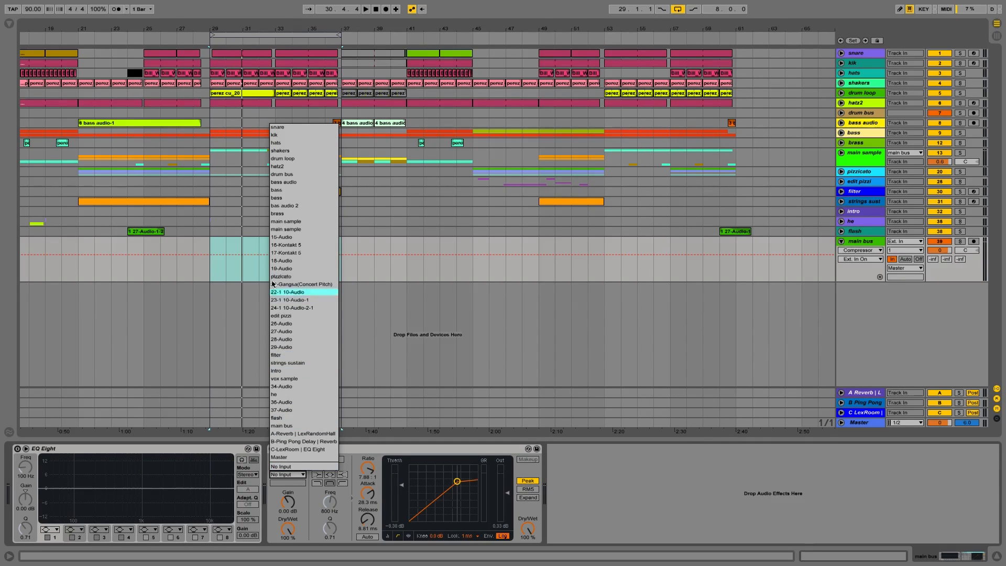
left_click(278, 134)
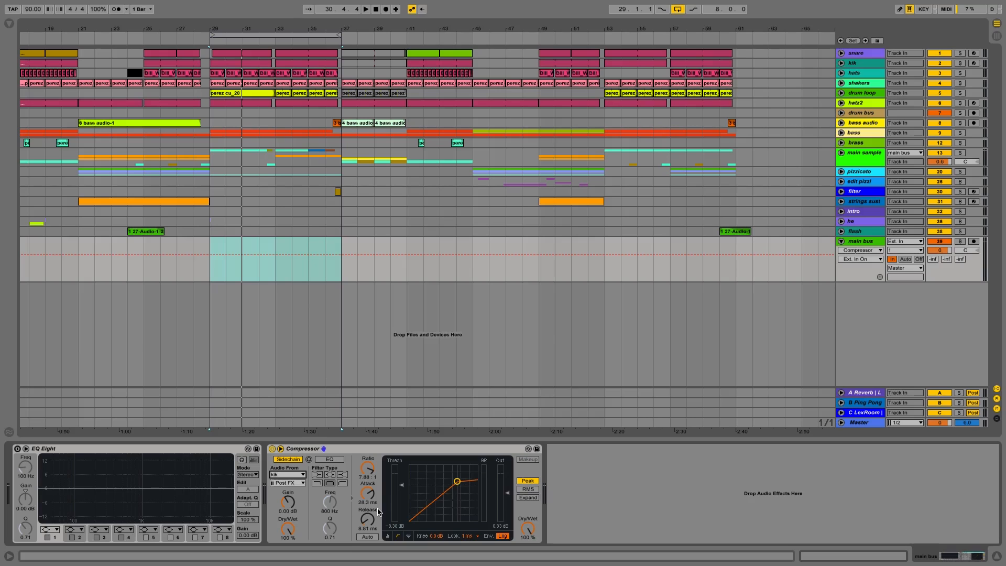
- Lower the Compressor's threshold to -32.0 dB while the loop plays
key("space")
left_click(401, 485)
left_click_drag(401, 485, 403, 512)
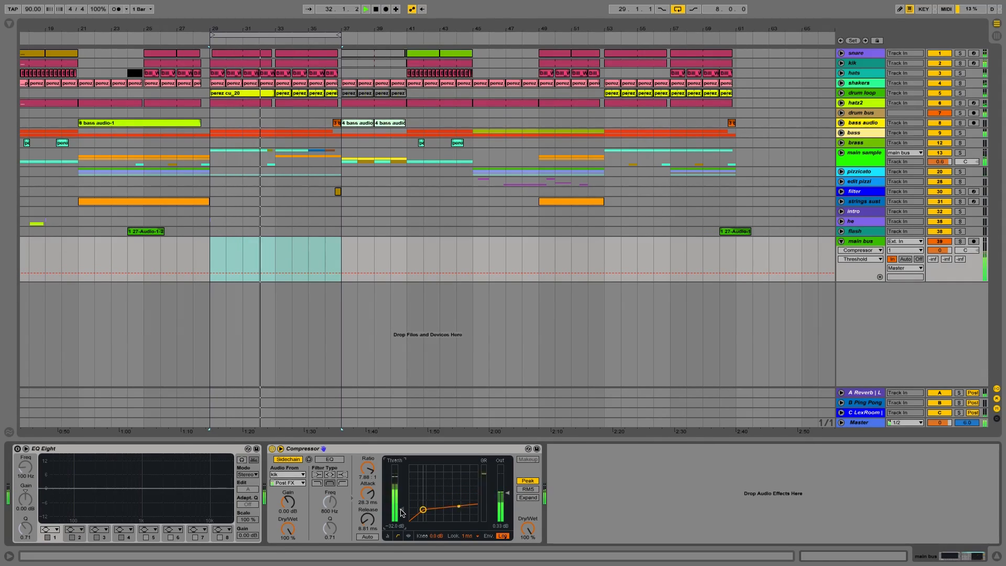
- Set the Compressor's attack to 0.01 ms and its release to about 13 ms
left_click_drag(367, 492, 368, 529)
left_click_drag(361, 521, 366, 526)
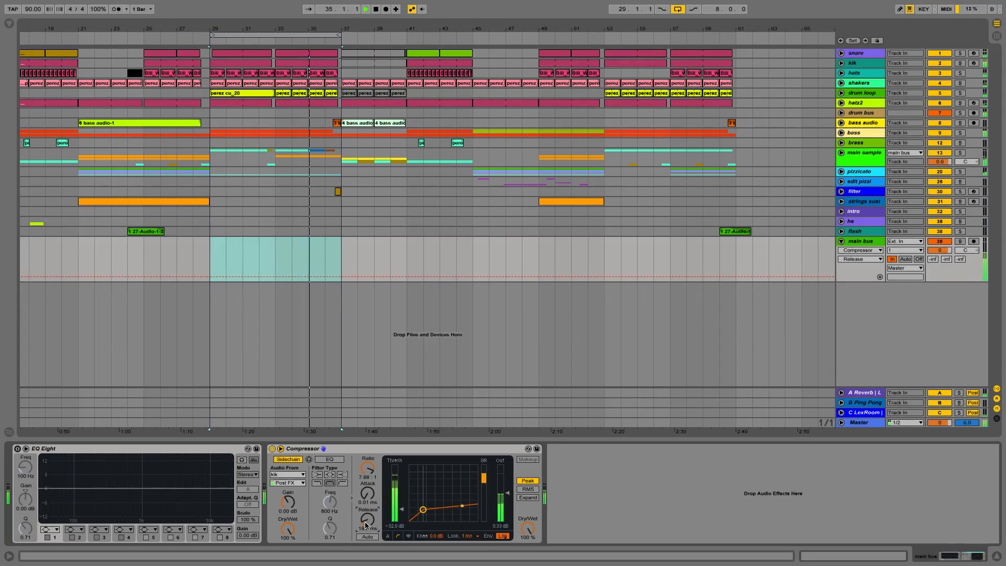
left_click_drag(366, 521, 366, 516)
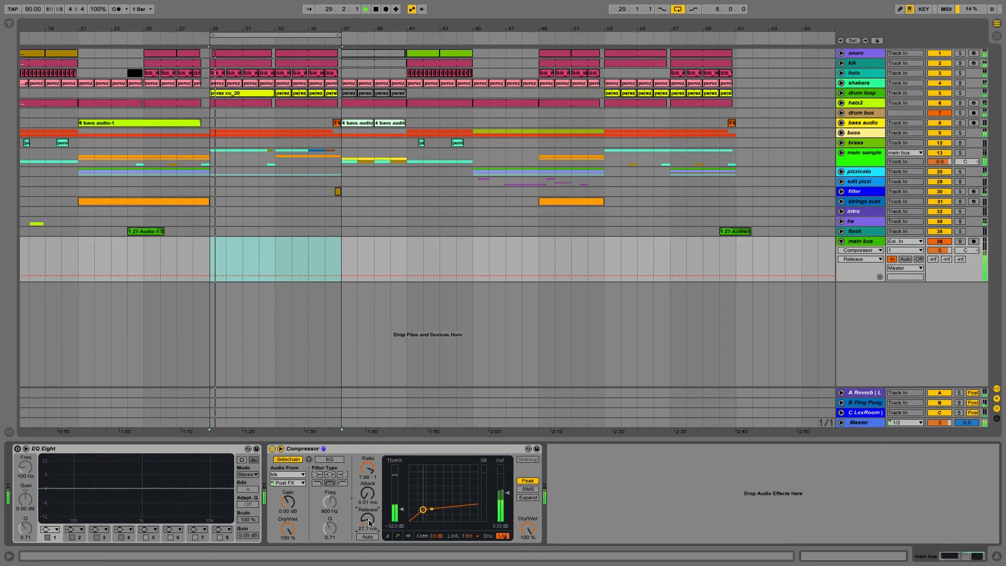
left_click_drag(368, 519, 369, 522)
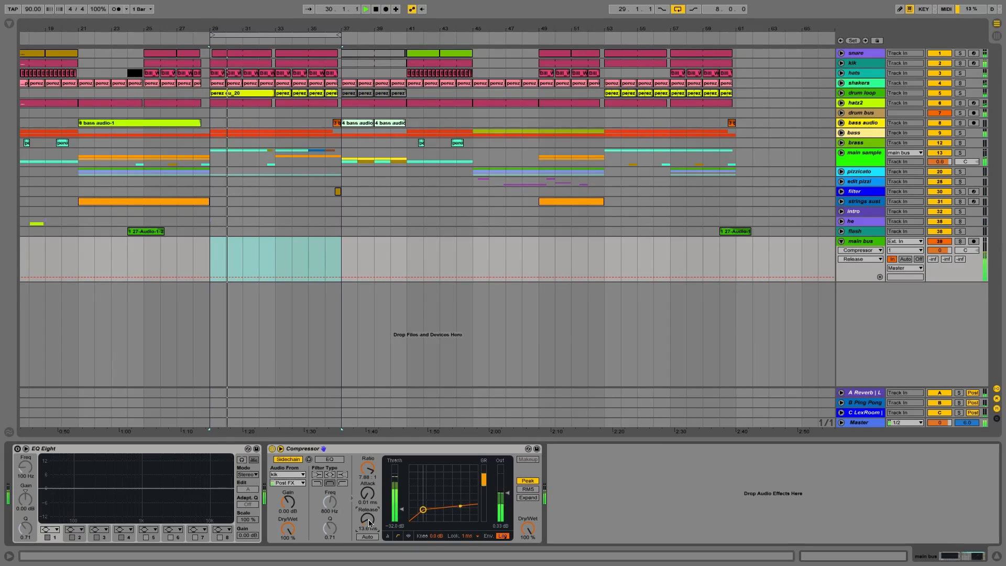
- Set the Compressor's release to 4.40 ms, its ratio to 1.40:1 and its threshold to -24.0 dB while the loop plays
left_click_drag(369, 522, 369, 530)
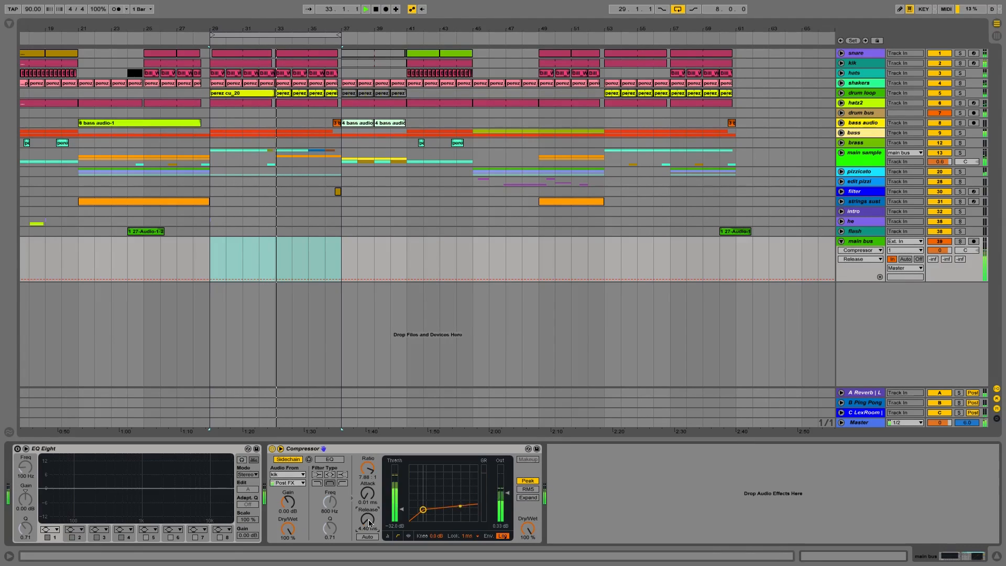
left_click_drag(370, 470, 369, 469)
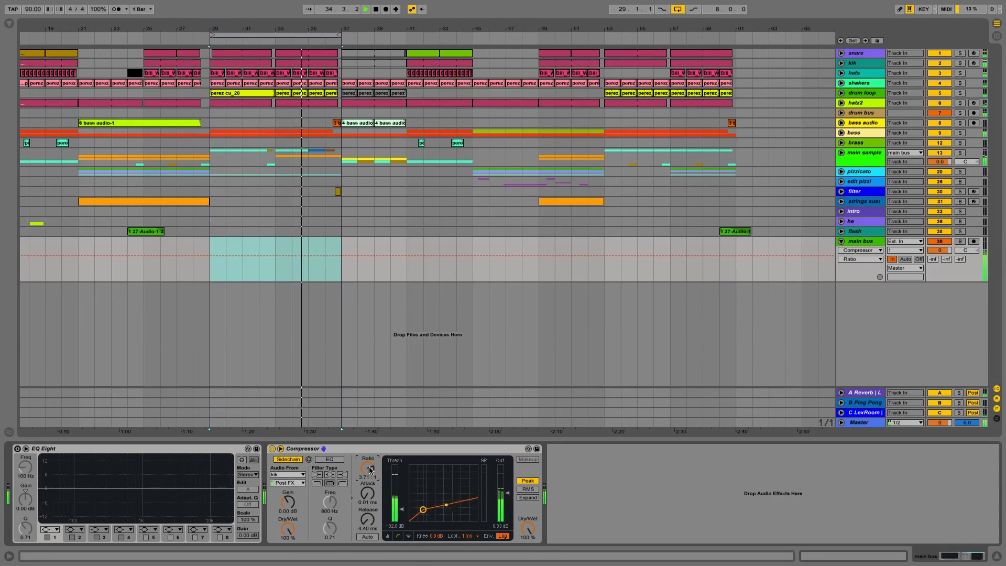
left_click_drag(370, 469, 399, 502)
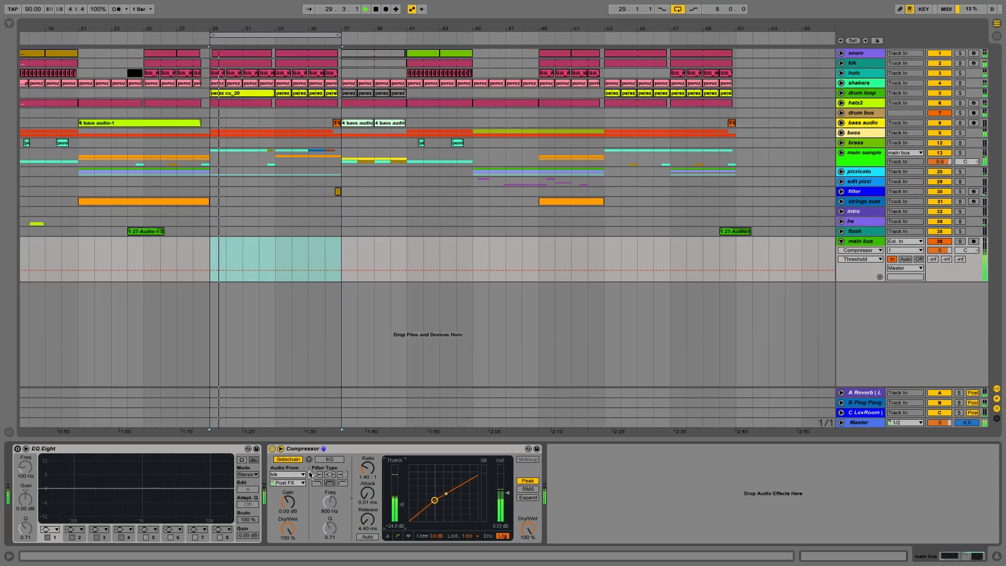
- Bypass the main bus Compressor and re-enable it to compare the sound with and without compression
left_click(272, 449)
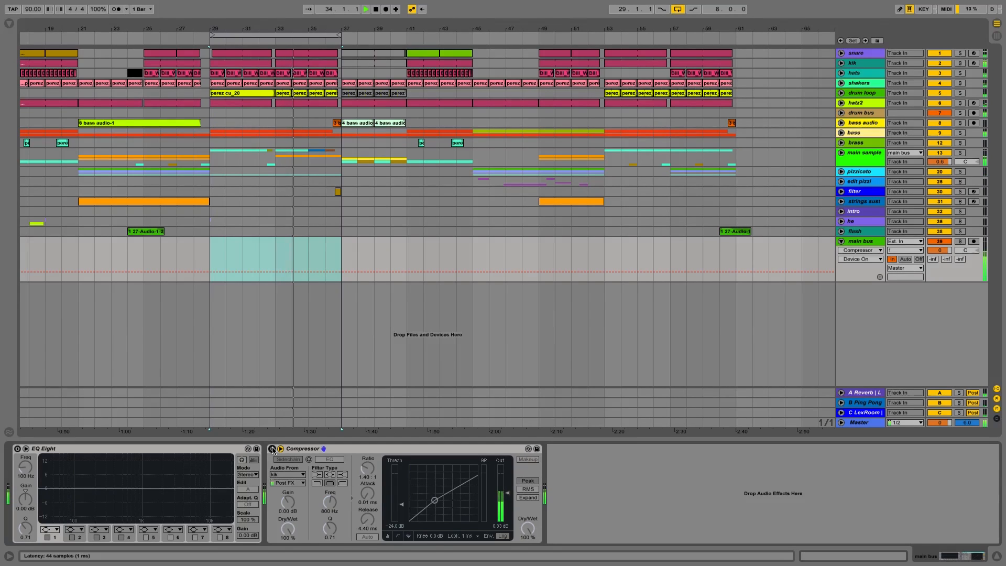
left_click(272, 449)
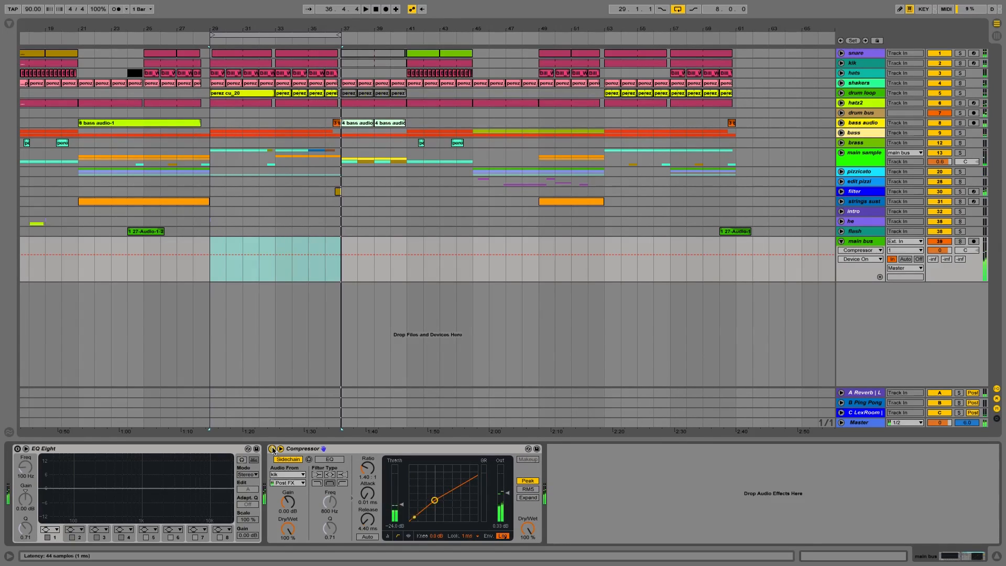
- Set the Compressor's ratio to 3.94:1 and its release to about 19 ms, and audition the loop
left_click_drag(368, 471, 368, 436)
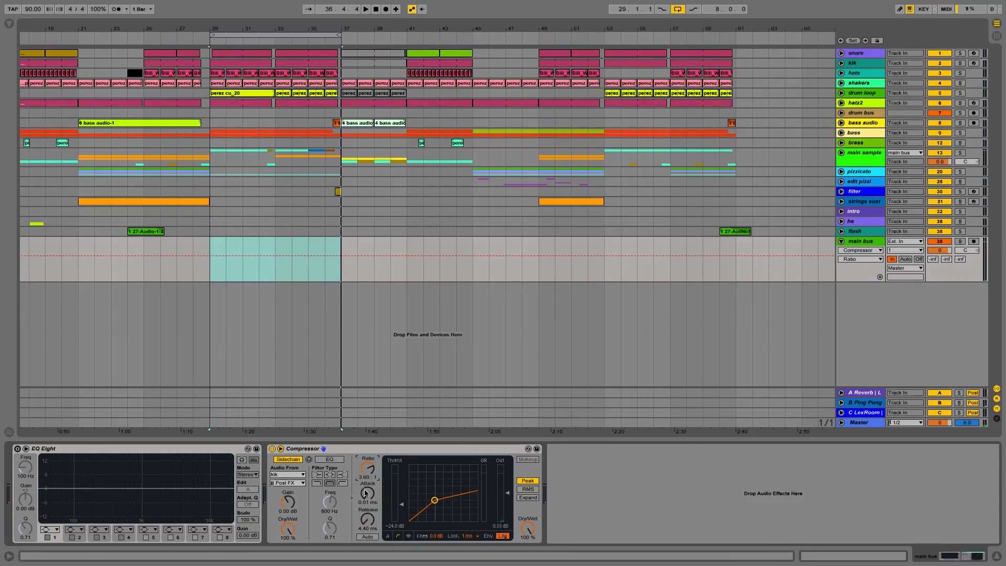
left_click_drag(367, 521, 368, 516)
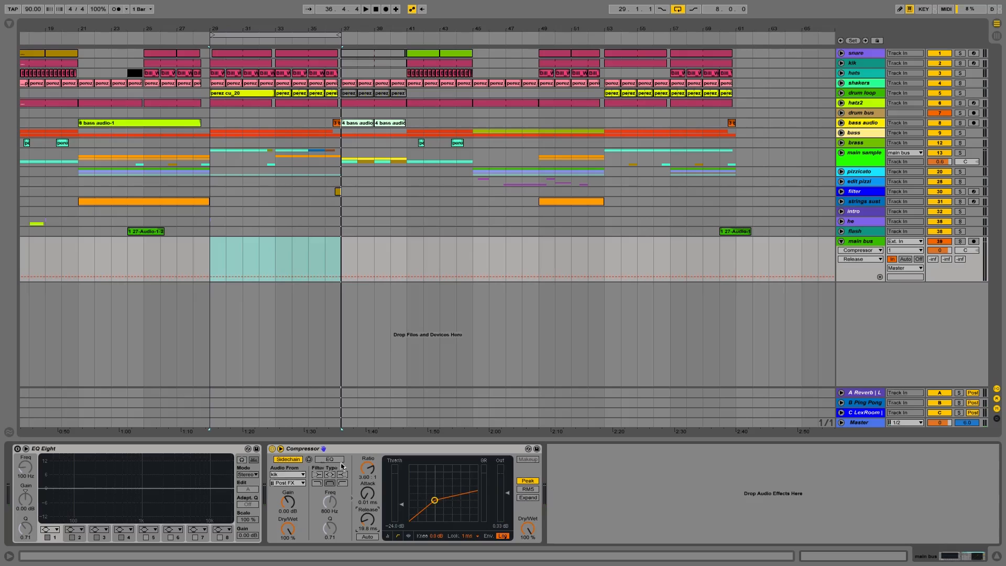
left_click_drag(360, 474, 360, 470)
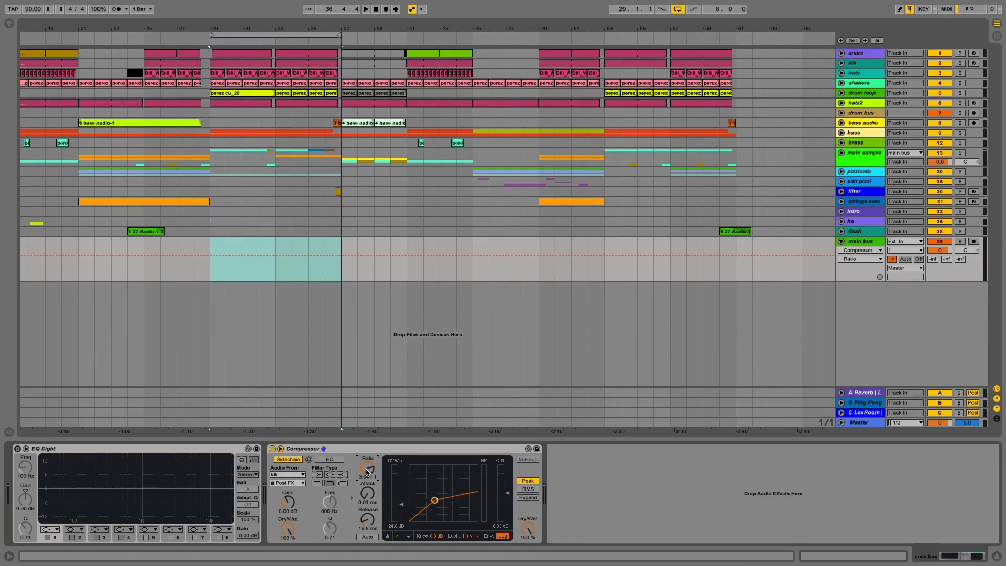
key("space")
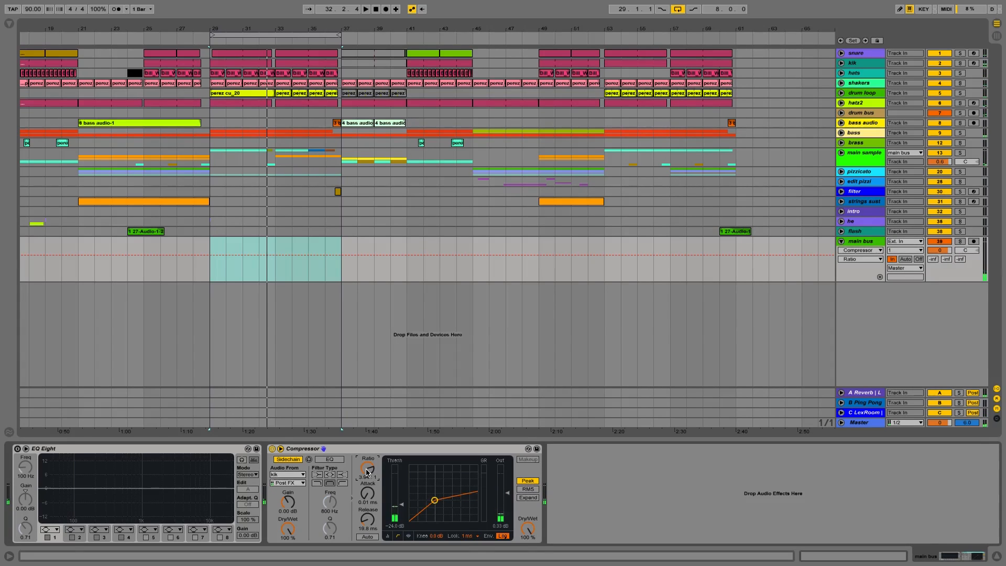
- Route return tracks A, B and C back to Master together, then fold the return tracks
left_click(867, 393)
left_click(855, 411)
left_click(857, 397)
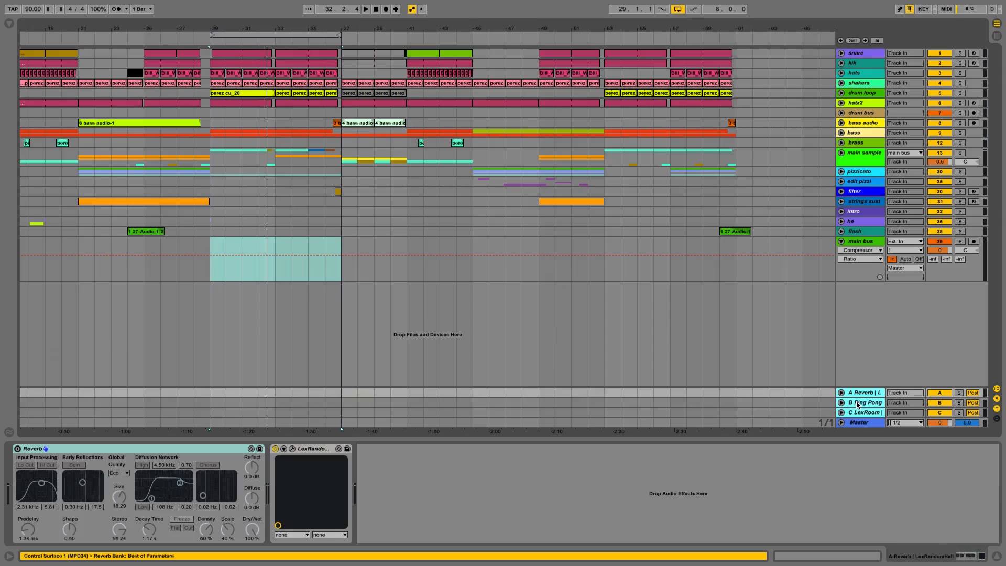
left_click(860, 414)
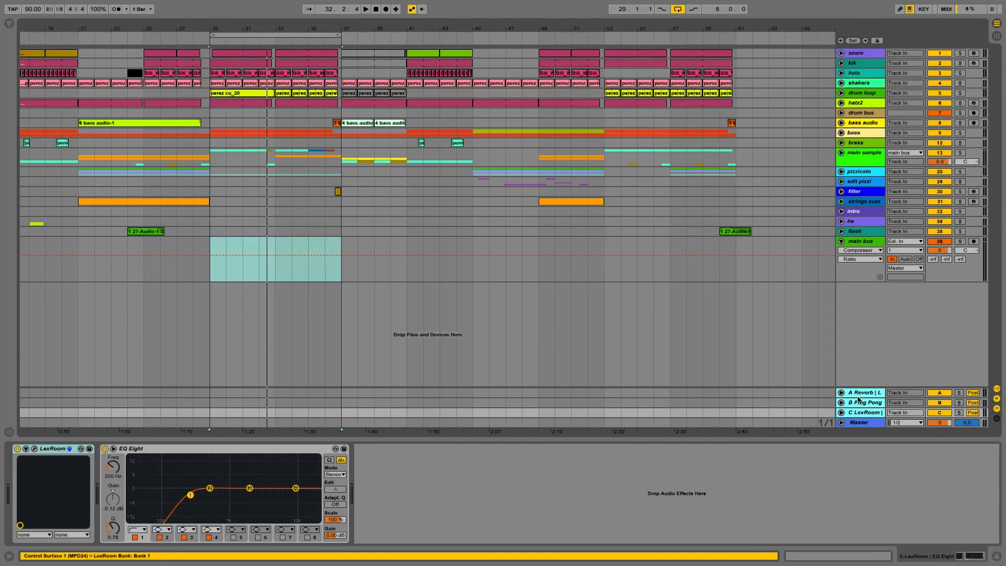
left_click_drag(858, 398, 859, 412)
left_click(900, 366)
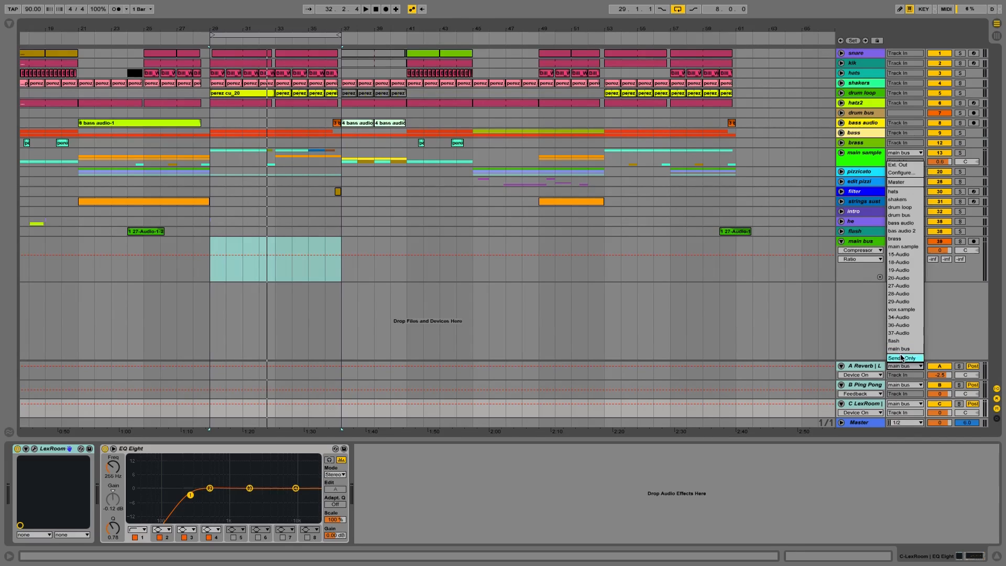
left_click(901, 182)
left_click(841, 365, "alt")
- Play the loop and switch the main bus off and on again to hear what passes through it
key("space")
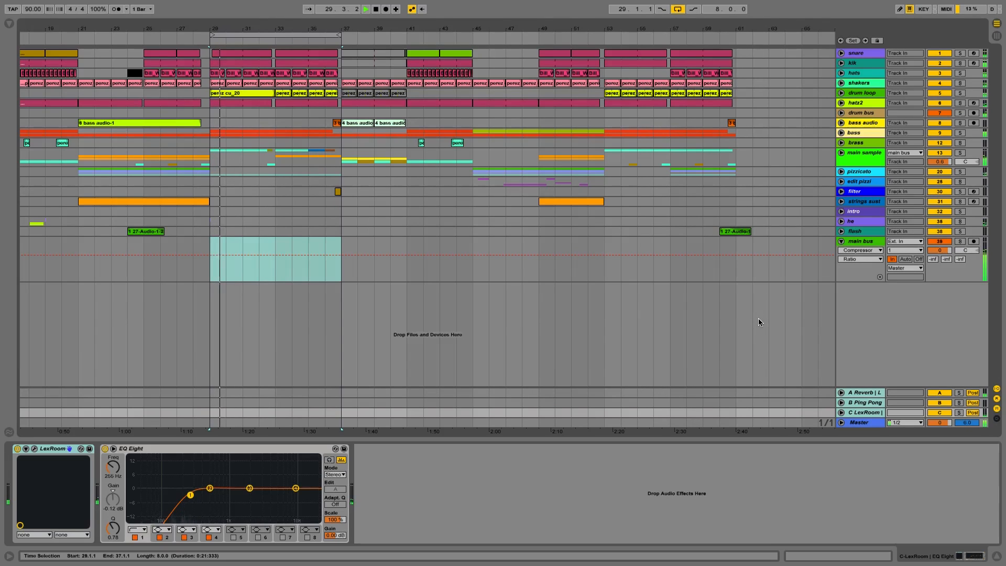
left_click(940, 241)
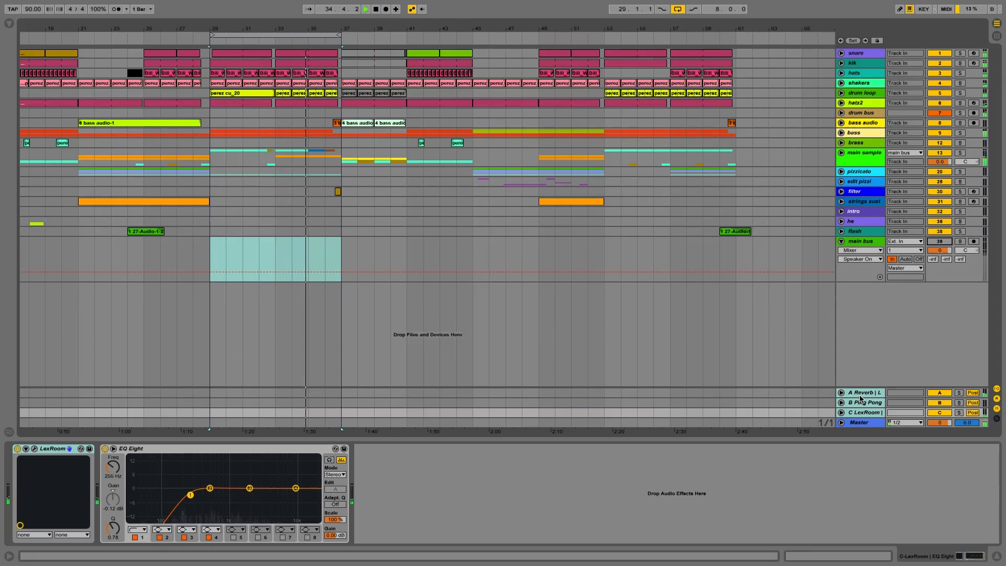
left_click(939, 241)
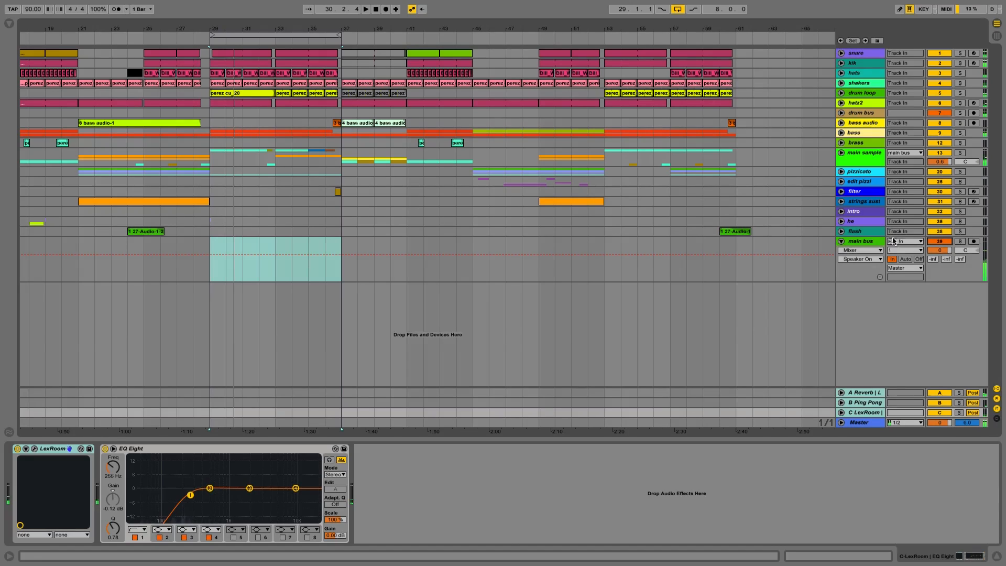
- Fold the main bus track, then solo and unfold the kik track and play it
left_click(871, 245)
left_click(841, 241)
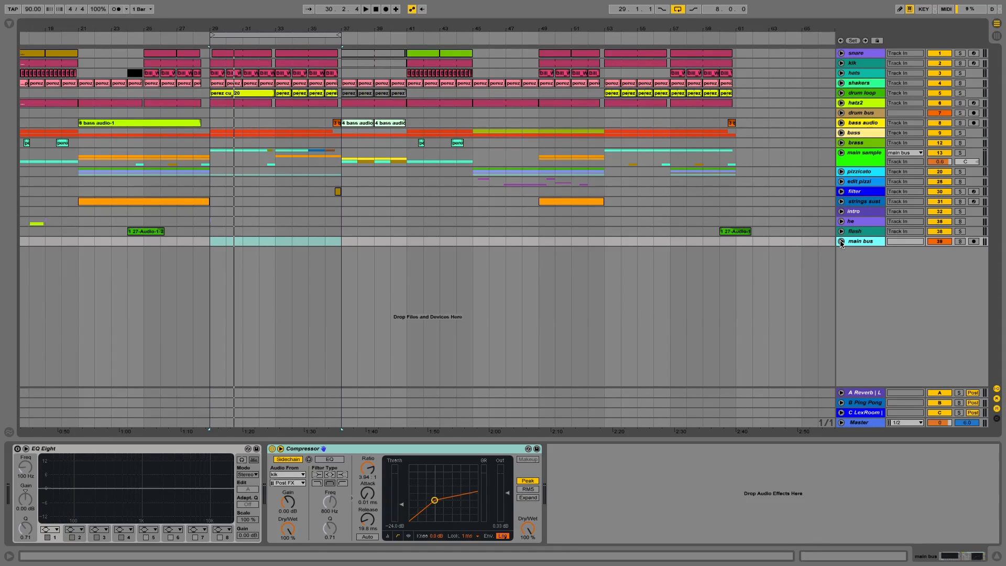
left_click(960, 64)
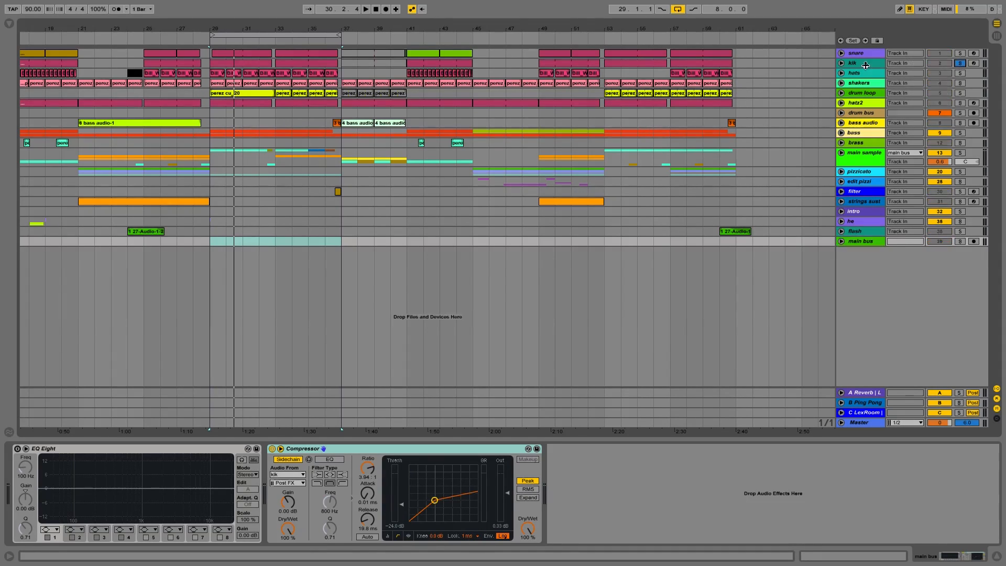
left_click(841, 63)
key("space")
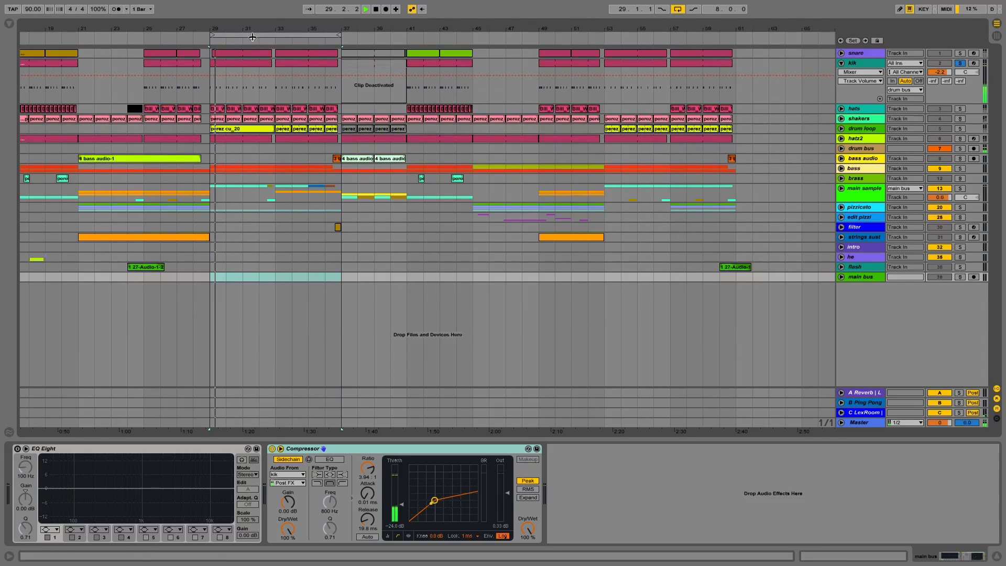
- Insert a new MIDI track after the main bus and name it s/c
key("plus")
left_click_drag(207, 29, 207, 93)
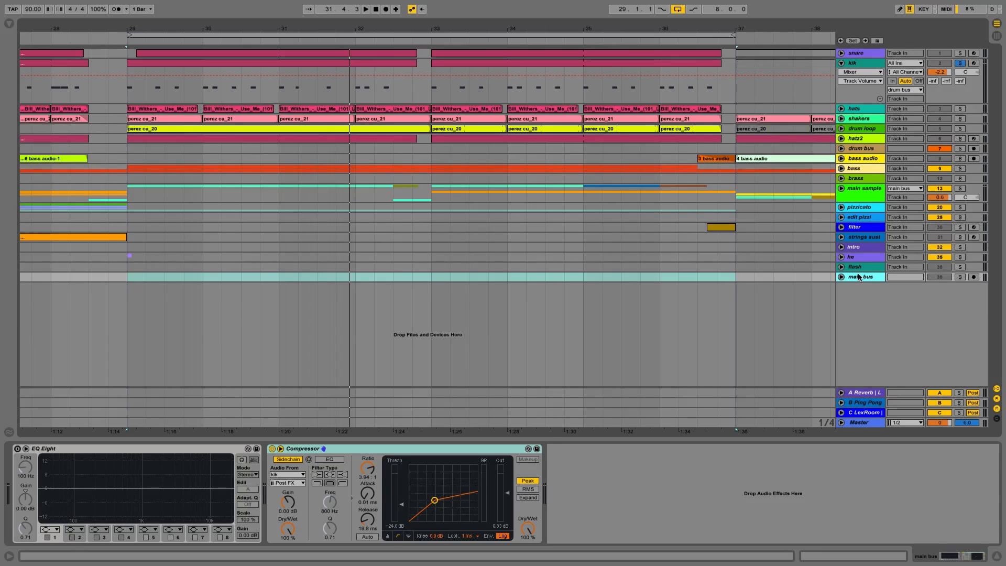
key("ctrl+shift+t")
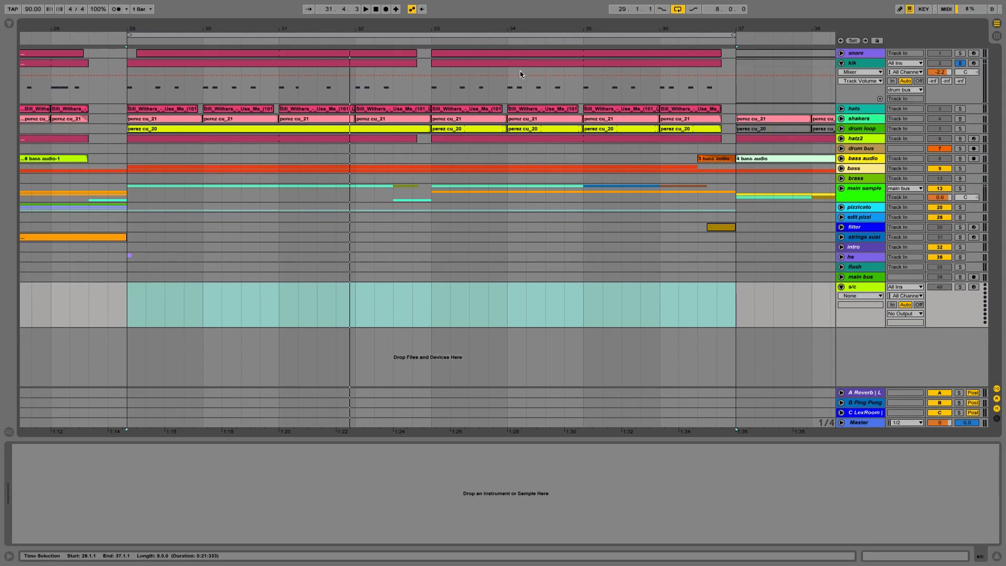
- Copy the two kik clips in bars 29 to 36 onto the s/c track at the same position
left_click(388, 70)
left_click_drag(377, 73, 375, 293)
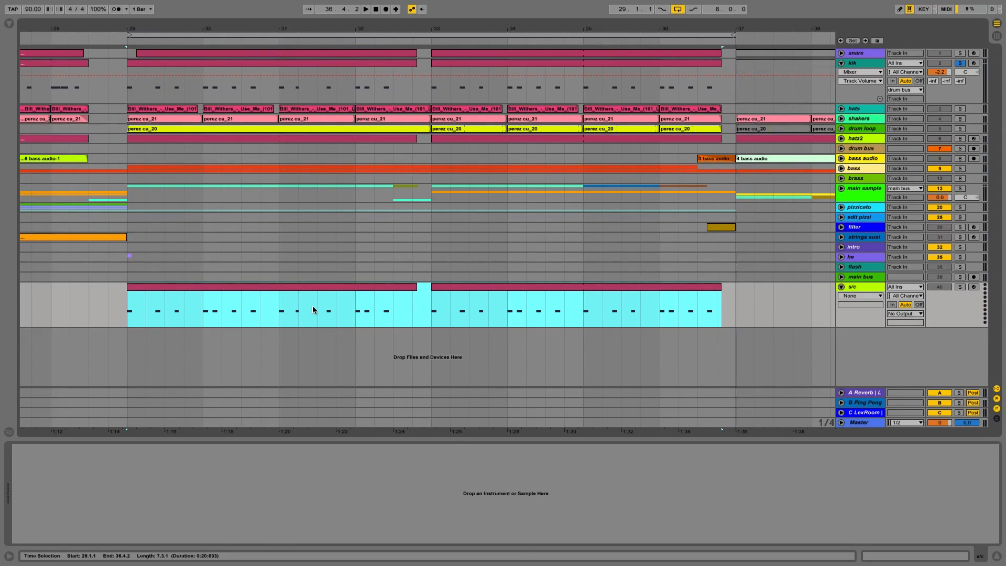
- Show the kik track's kicker sample in the browser from its Drum Rack
left_click(859, 65)
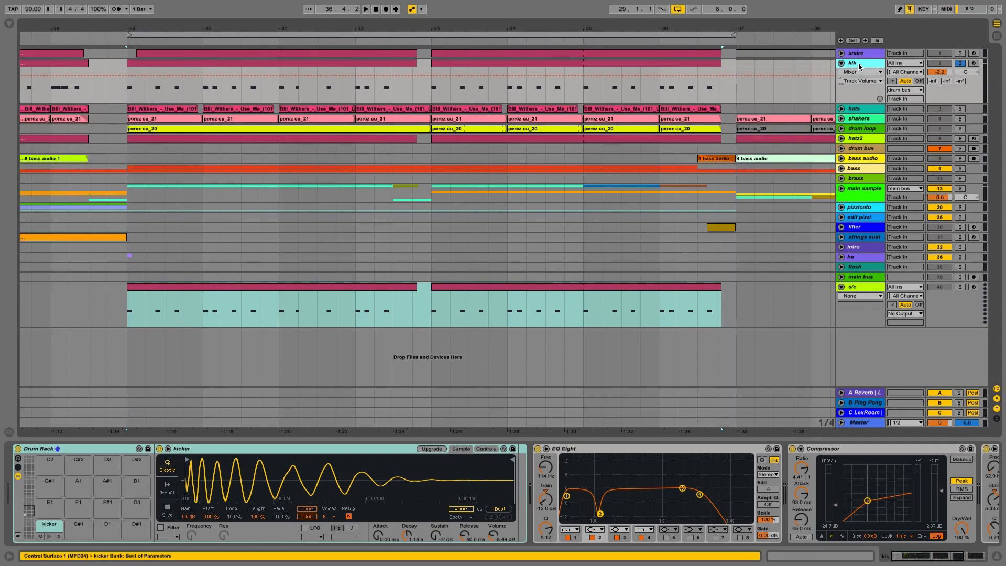
right_click(312, 473)
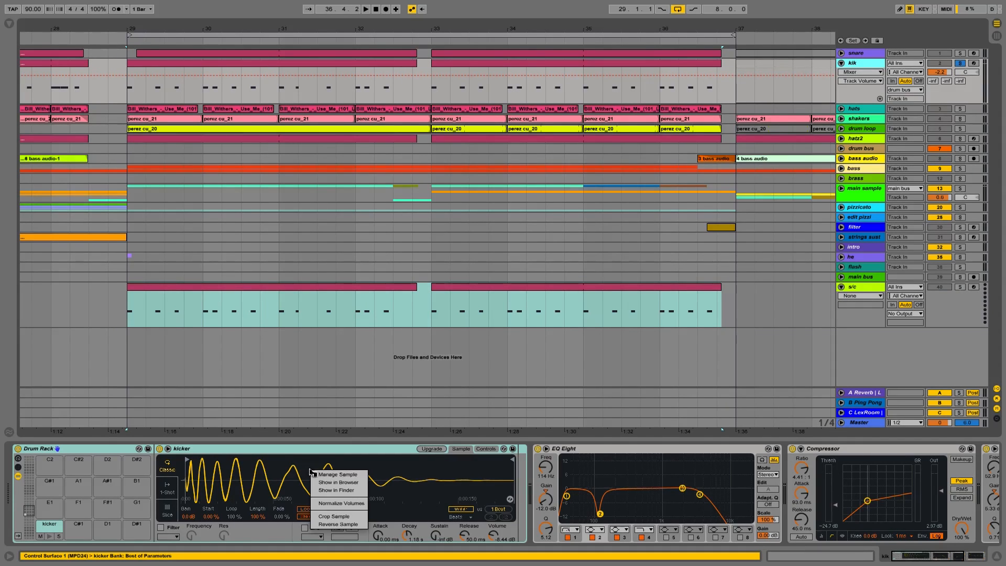
left_click(334, 483)
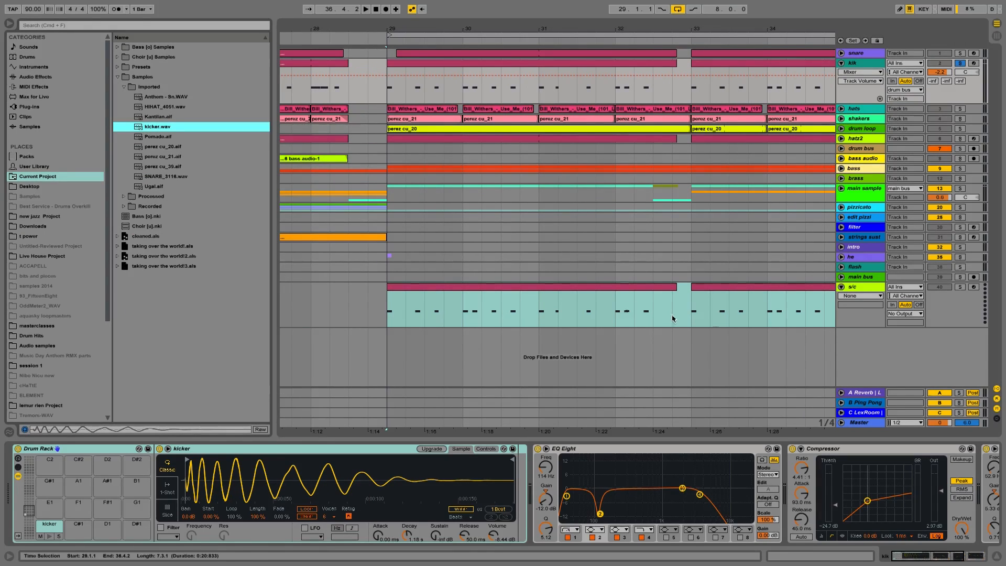
- Load kicker.wav onto the s/c track as its instrument, and hide the browser
left_click(860, 286)
left_click_drag(141, 123, 227, 493)
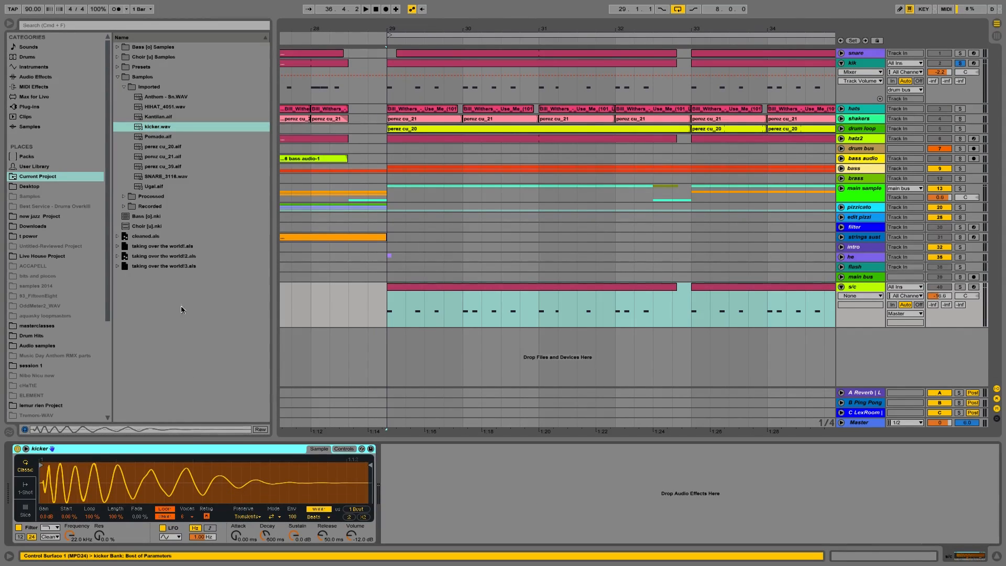
left_click(11, 24)
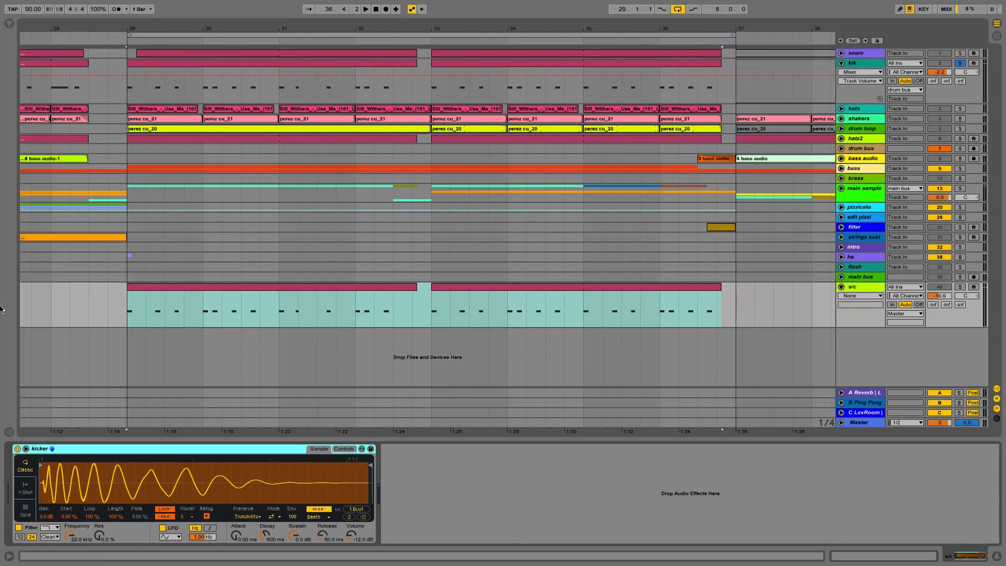
- Turn off looping for the kicker sample on the s/c track, then solo the track and audition it
left_click(312, 509)
left_click(165, 508)
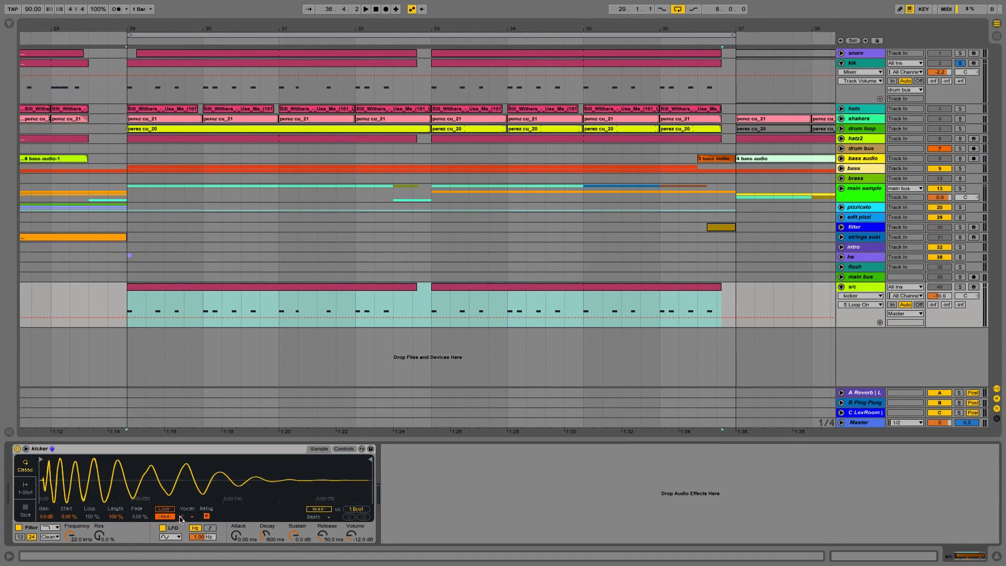
left_click(960, 288)
key("space")
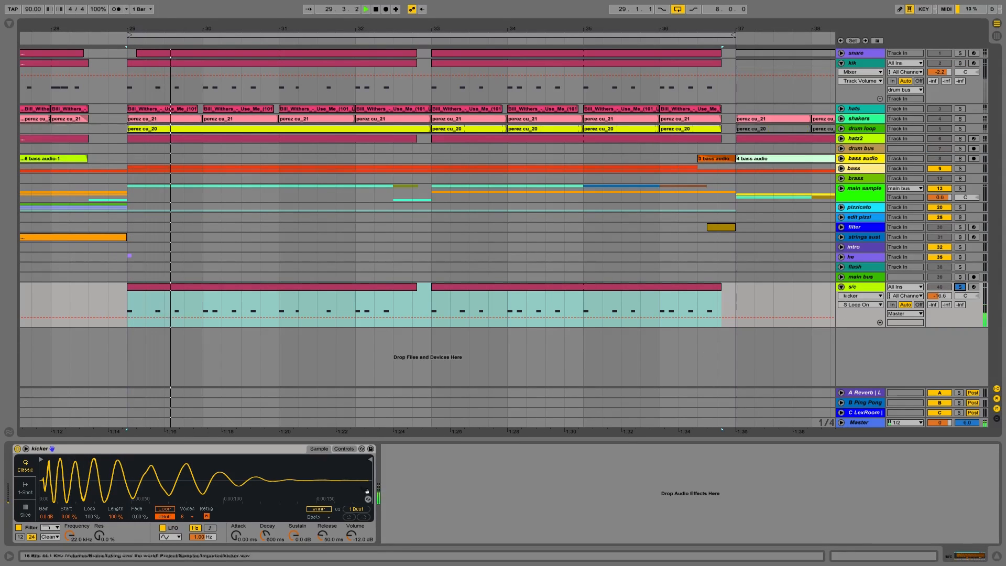
key("space")
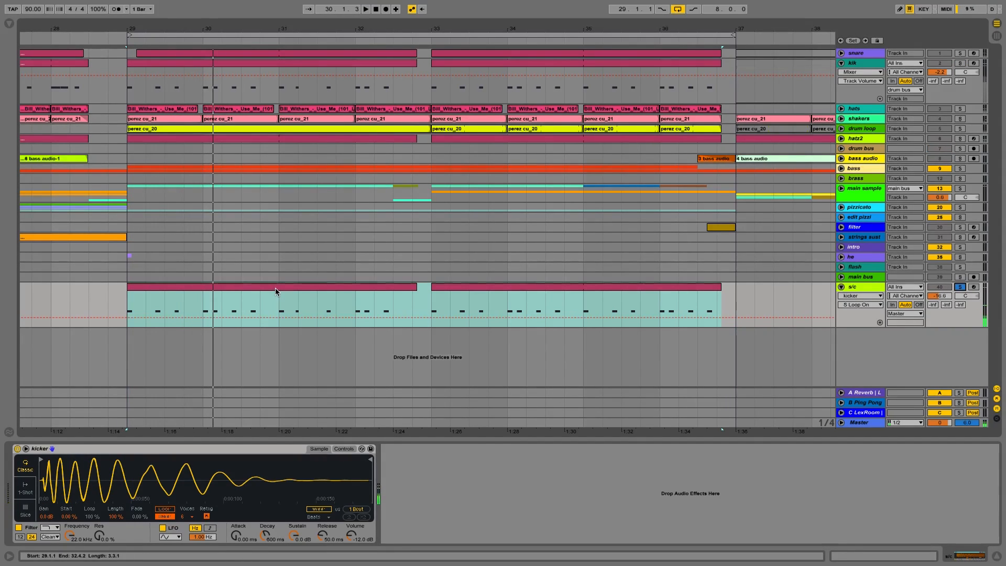
- Consolidate the two MIDI clips on the s/c track into one clip
left_click(276, 292)
left_click(485, 286, "shift")
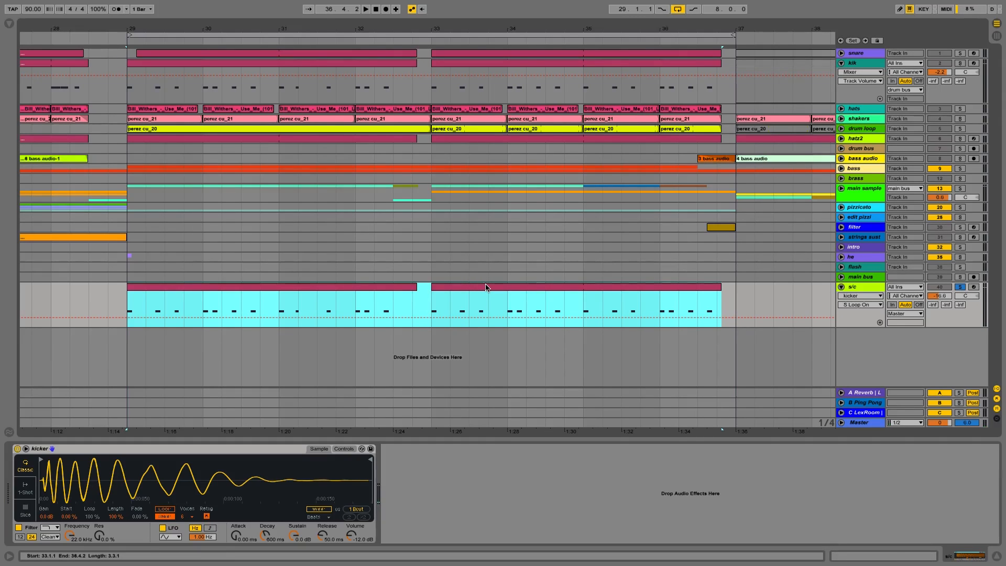
key("ctrl+j")
- Transpose all notes of the consolidated s/c clip up to C3 and audition the result
double_click(414, 291)
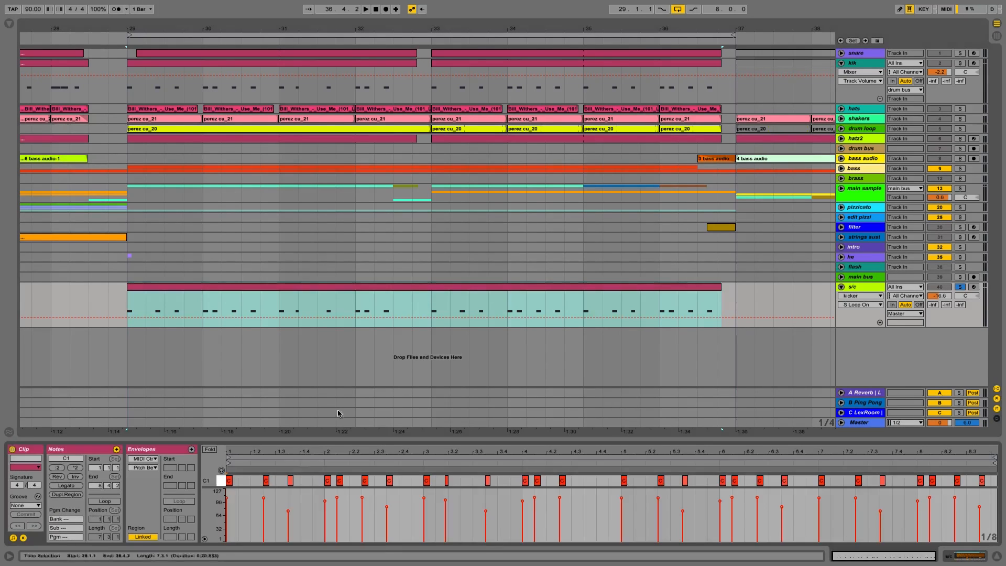
left_click(221, 484)
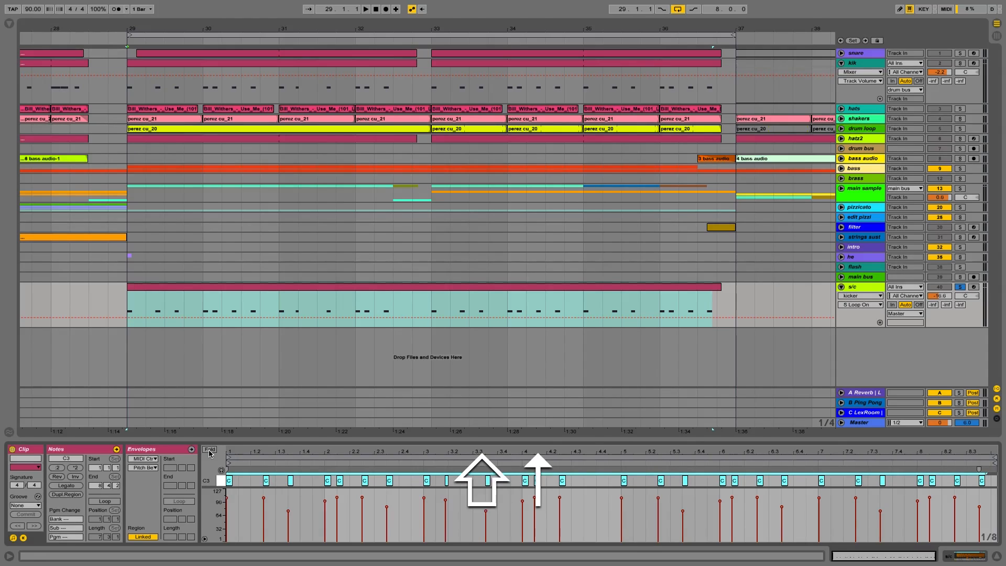
key("space")
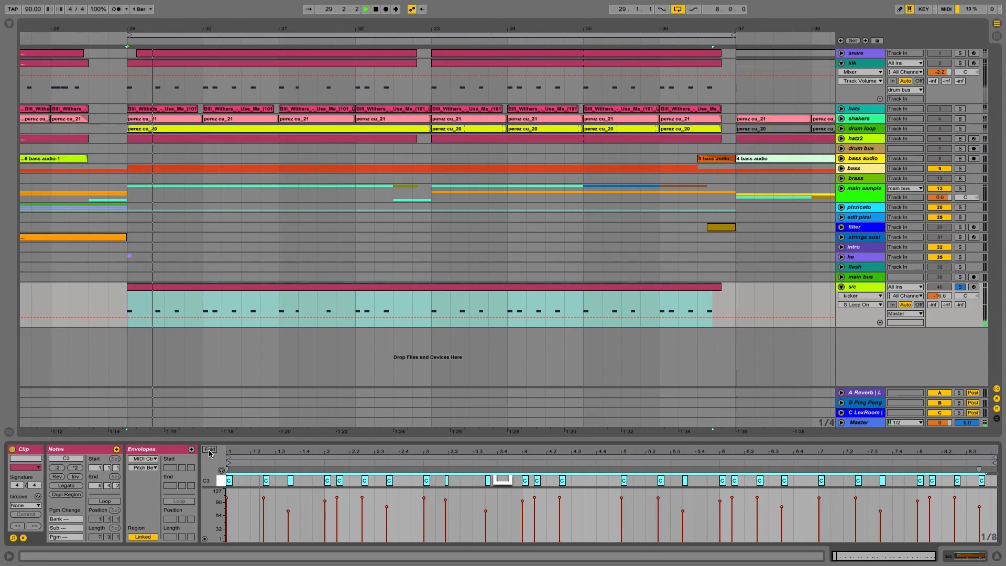
key("space")
- Enlarge the note editor of the s/c clip to show more of the piano roll
left_click(309, 288)
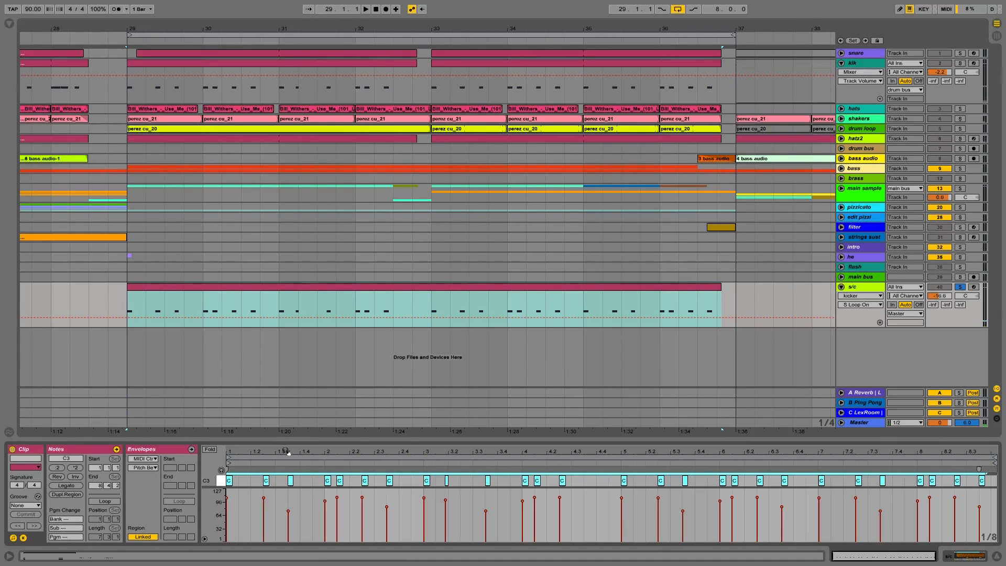
left_click_drag(286, 439, 286, 297)
left_click(261, 405)
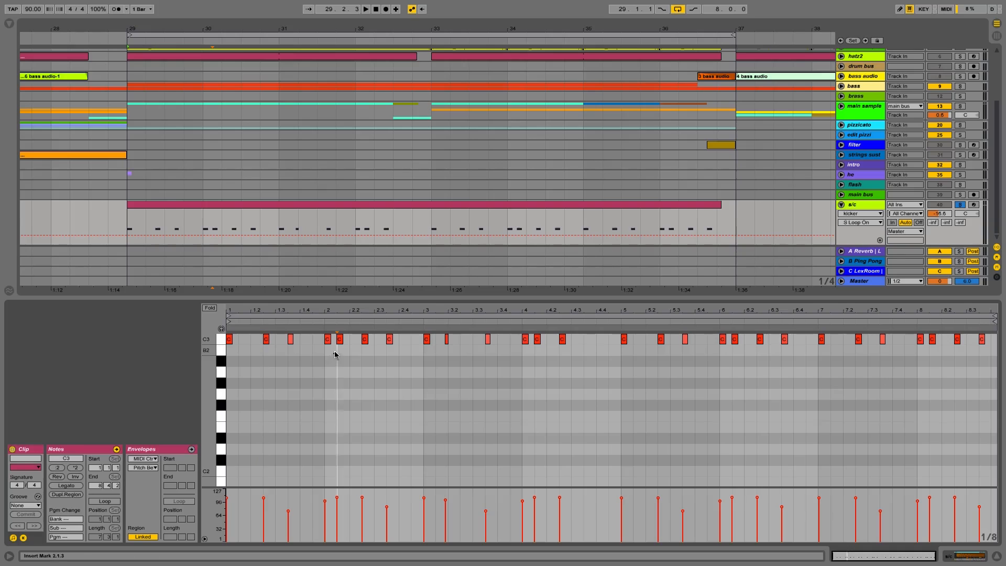
- Deactivate the extra off-beat C3 notes in the s/c clip around 2.1.3, 3.1.4, 4.1.3, 6.1.3 and 8.1.3
key("0")
left_click(446, 340)
key("0")
left_click(537, 339)
left_click(734, 339)
key("0")
left_click(932, 339)
key("0")
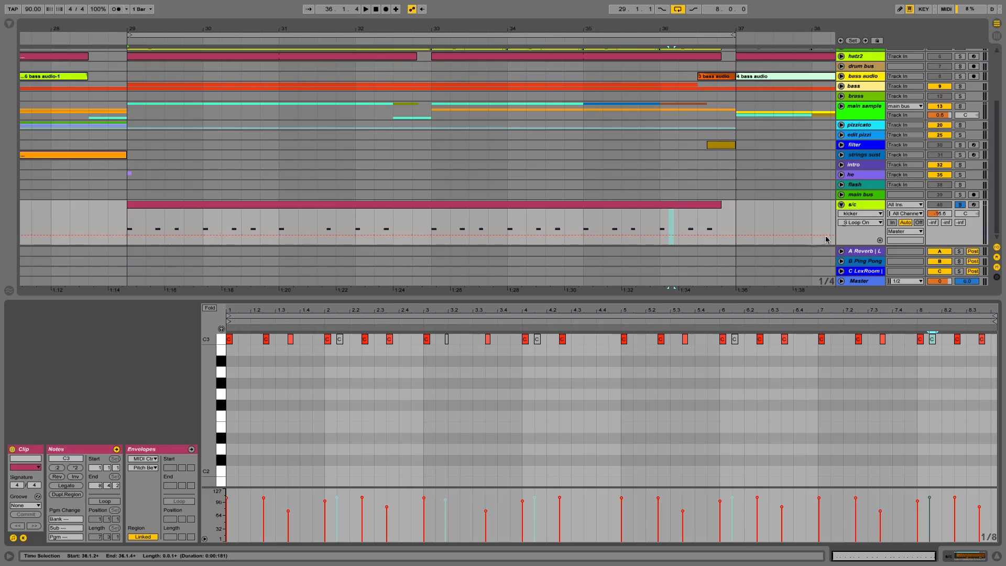
- Turn off solo on the s/c track, mute it, and reset its volume to 0 dB
left_click(853, 206)
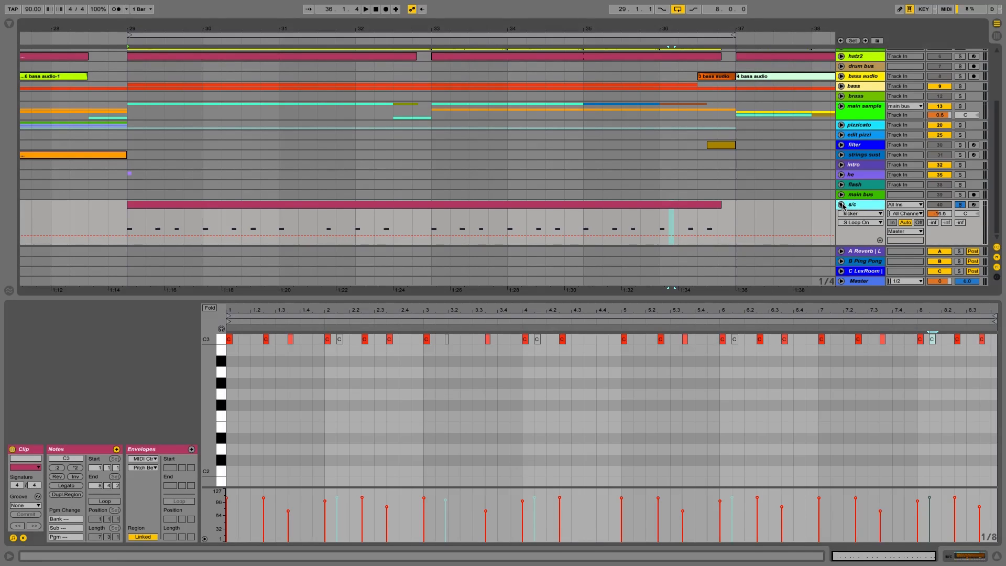
left_click(841, 205)
left_click_drag(853, 208, 857, 236)
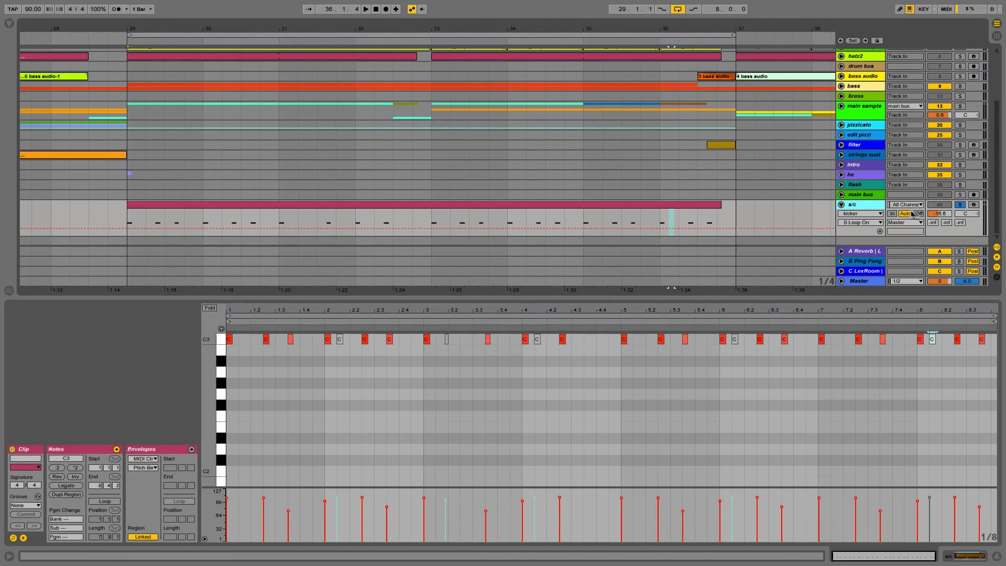
left_click(964, 206)
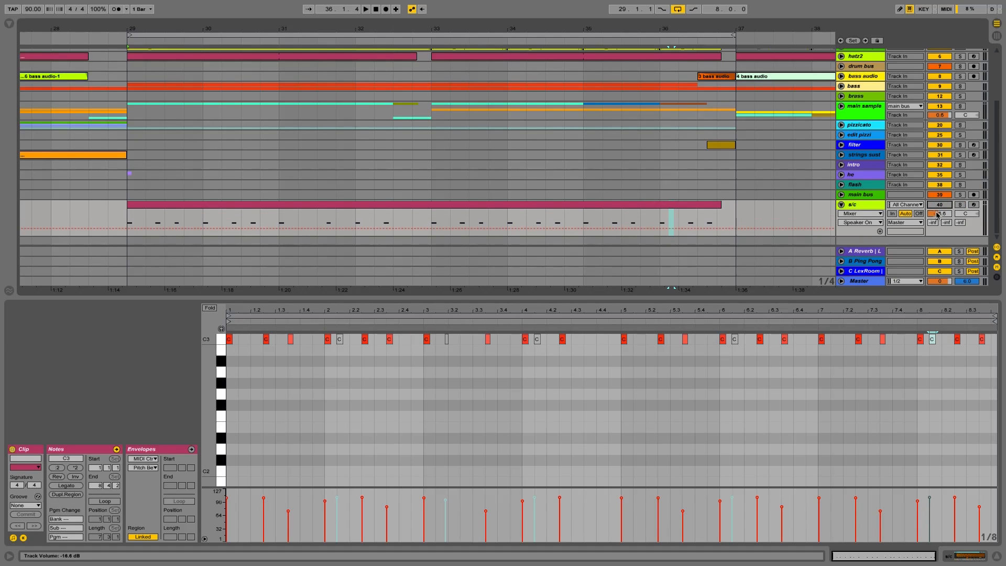
left_click(937, 213)
key("Delete")
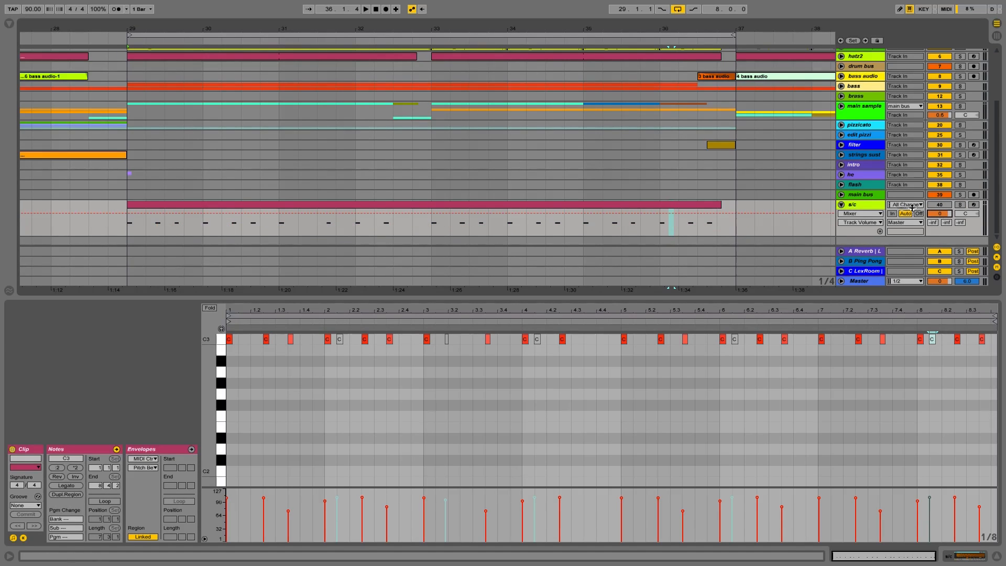
- Set the sidechain source of the main bus compressor to s/c, then fold the kik track and start playback
left_click(868, 198)
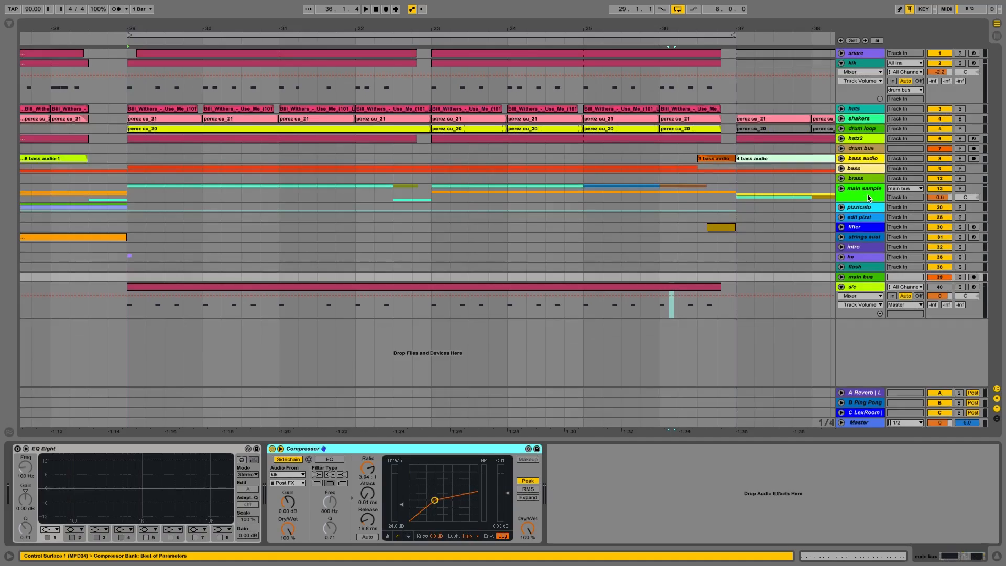
left_click(291, 474)
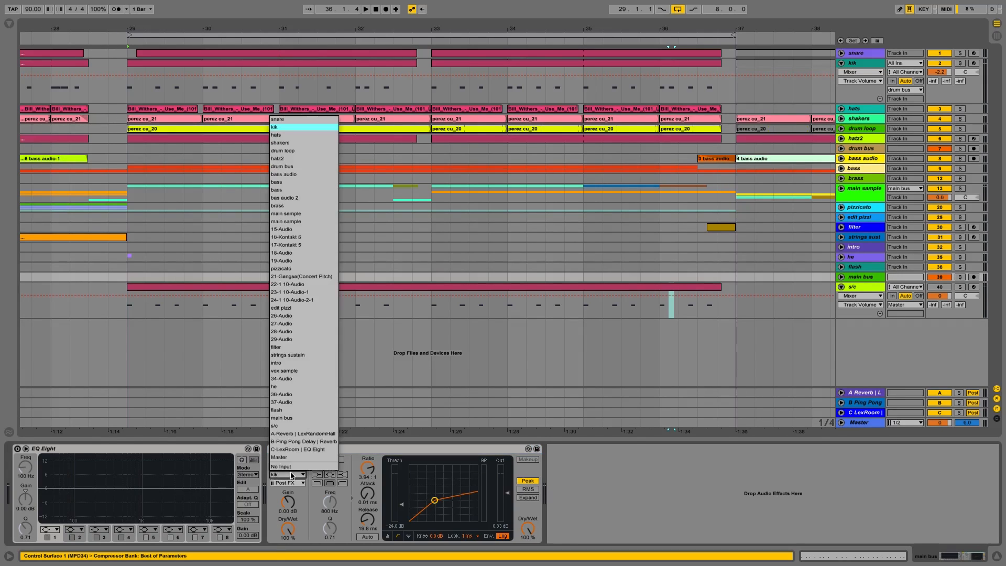
left_click(296, 427)
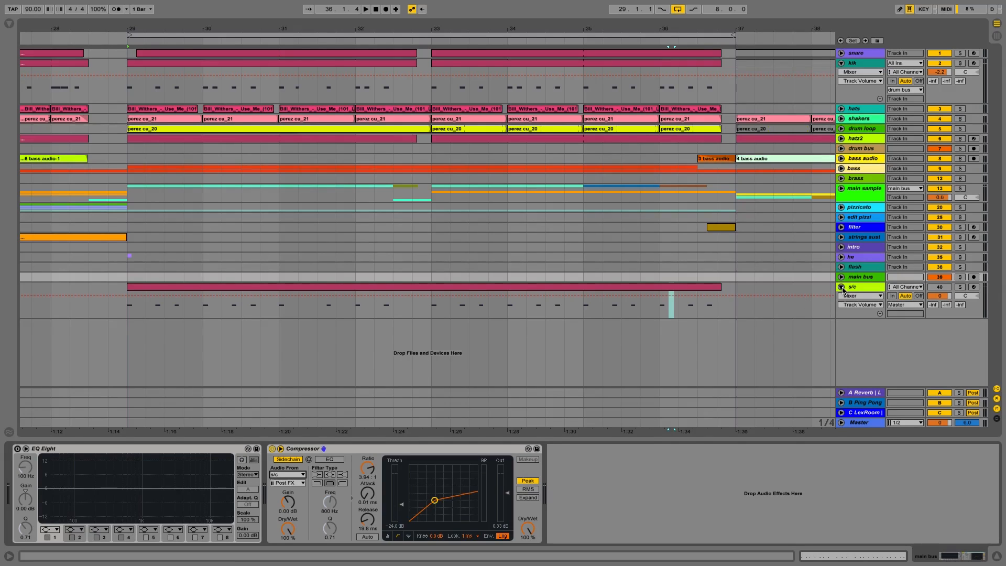
left_click(841, 63)
key("space")
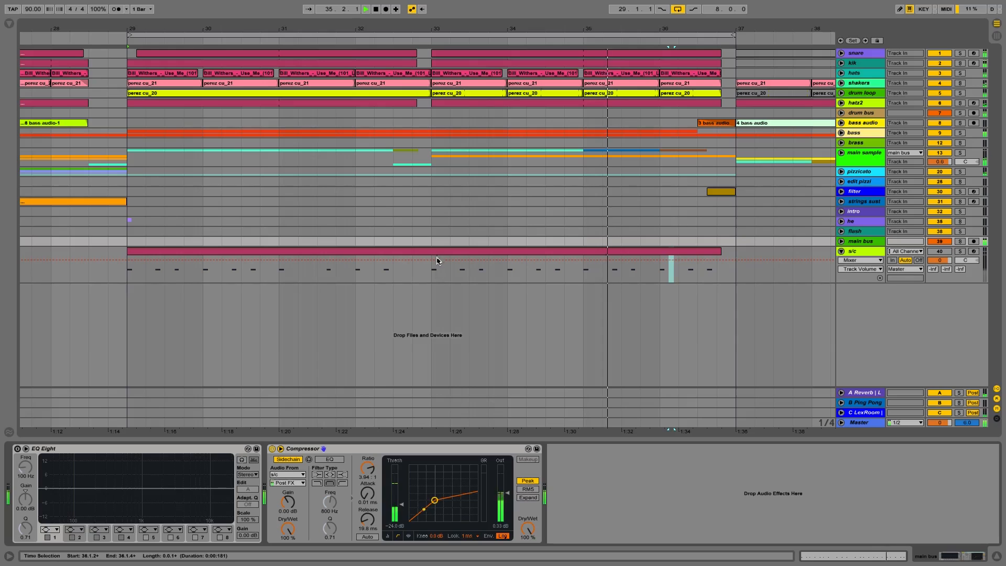
- Open the s/c clip during playback and deactivate the C3 notes at 1.3.3 and just before 2.1
double_click(436, 253)
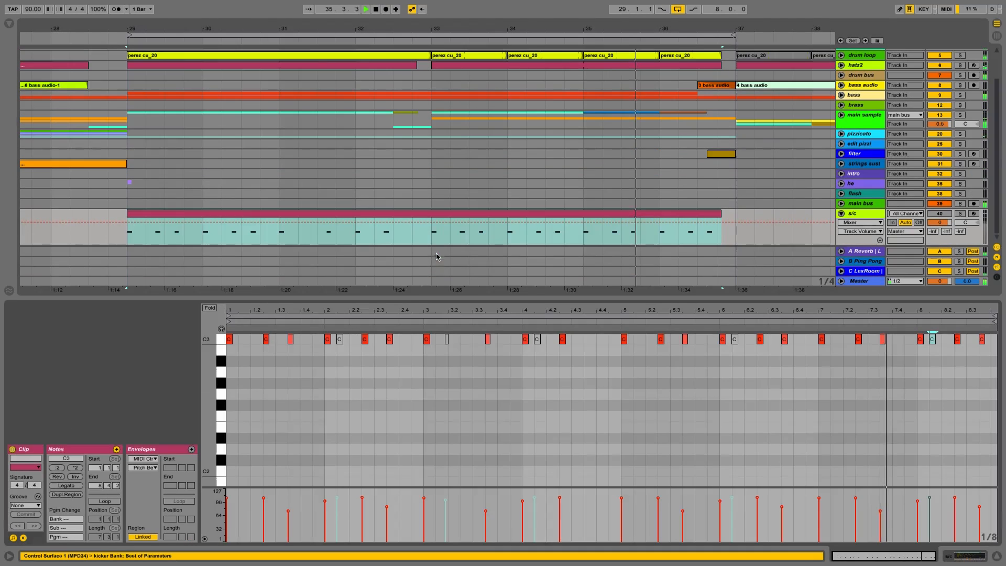
left_click(290, 339)
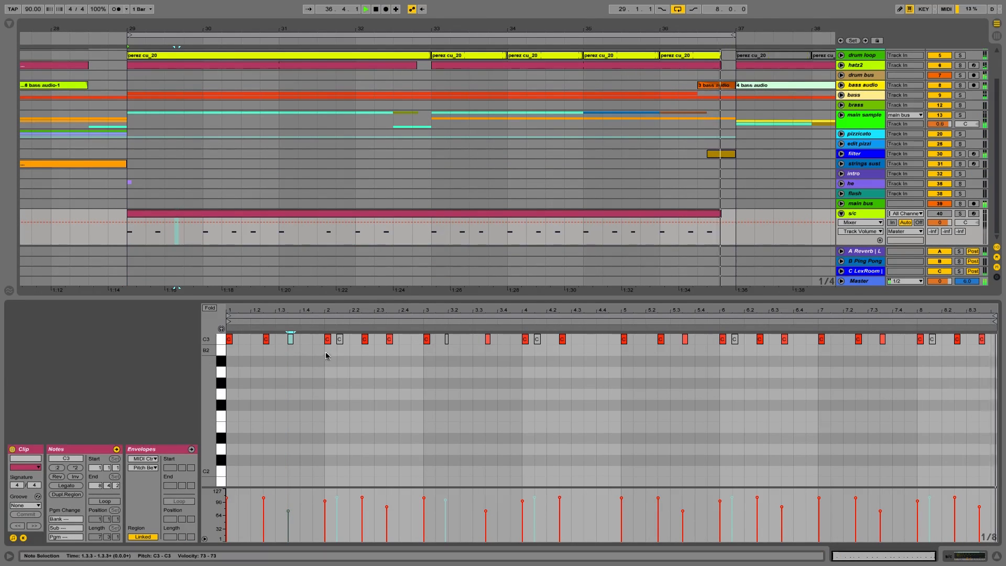
left_click(339, 339)
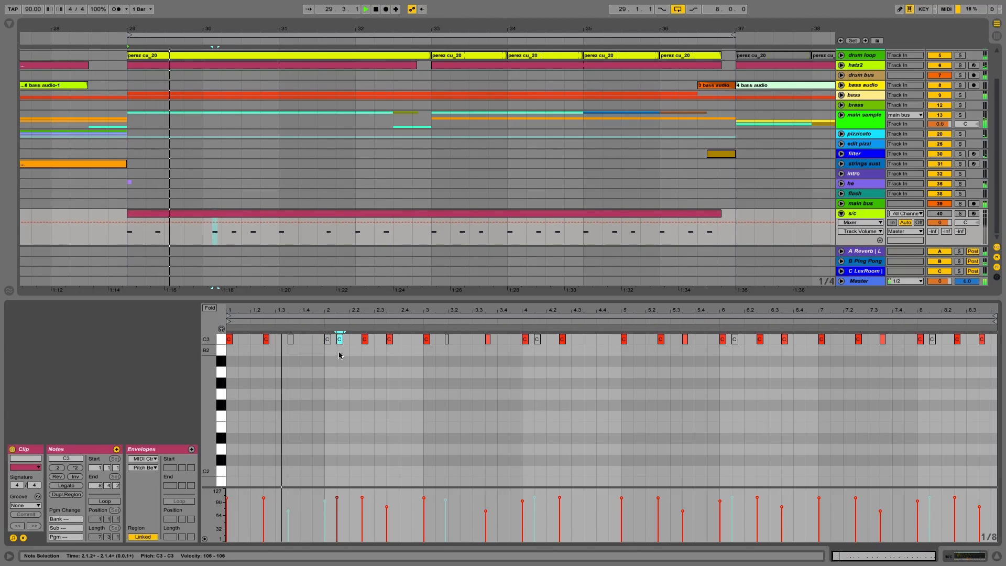
left_click(341, 343)
left_click(340, 341)
key("0")
left_click(327, 340)
key("0")
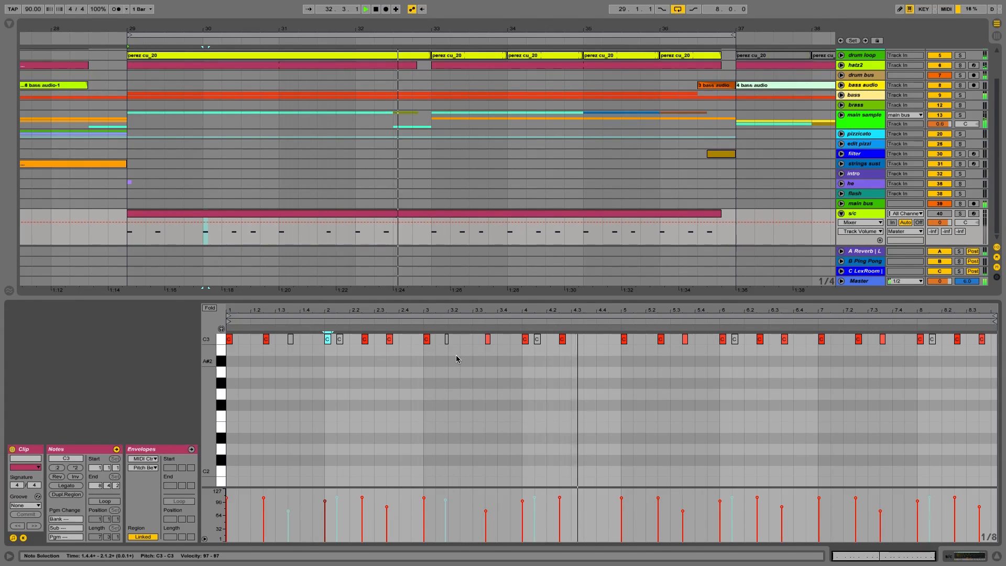
- Show the whole arrangement and audition it with the eight-bar loop at bar 13, then move the loop to bar 17
left_click_drag(447, 298, 447, 412)
left_click_drag(409, 27, 182, 37)
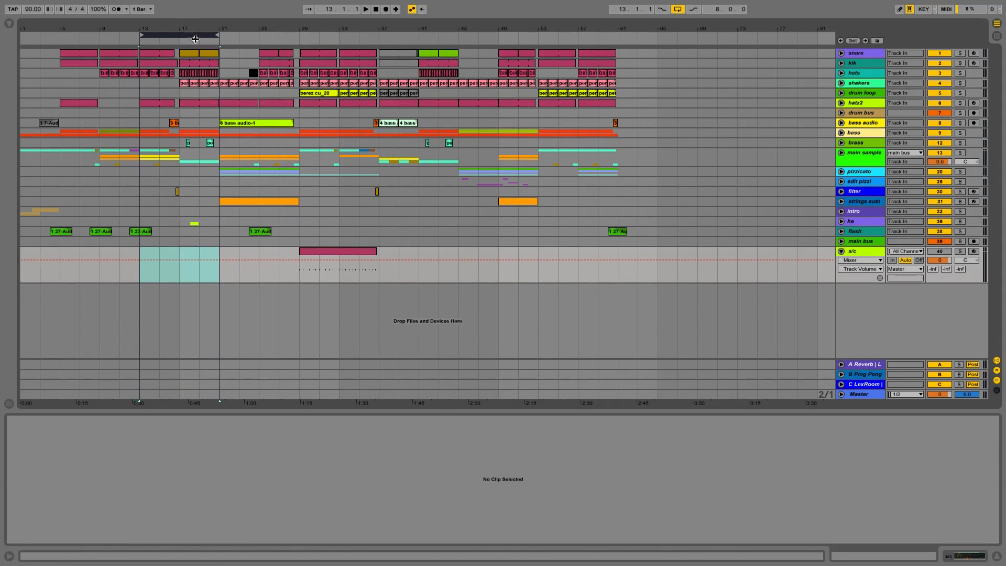
key("space")
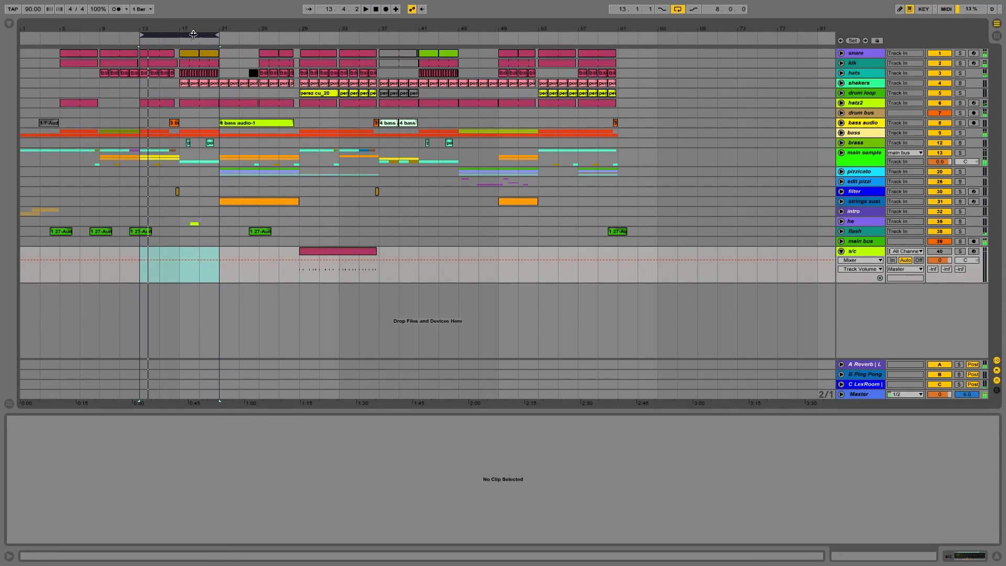
left_click_drag(193, 34, 211, 34)
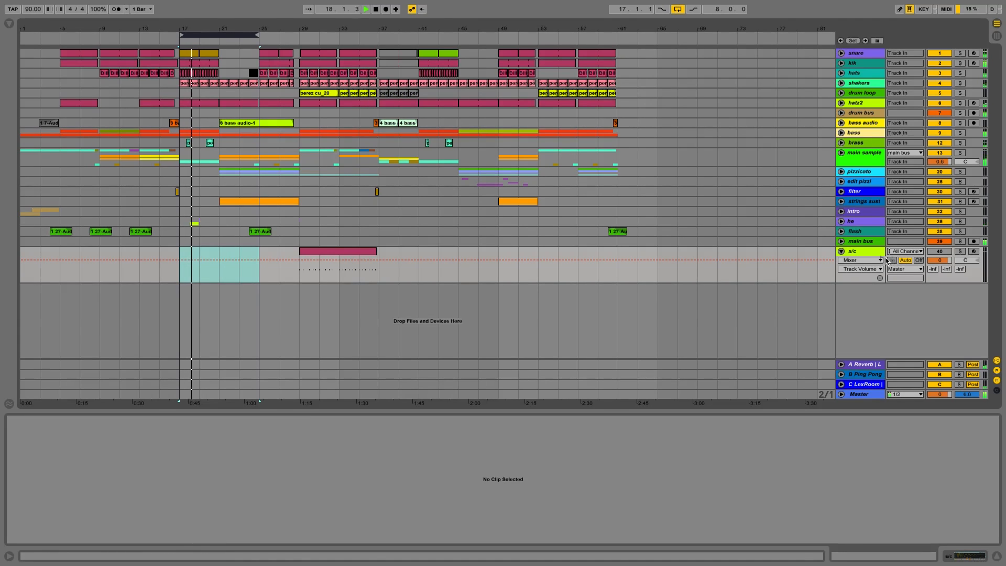
- Try a copy of the s/c clip at bar 17, audition it, and delete the copy
left_click_drag(302, 251, 180, 250)
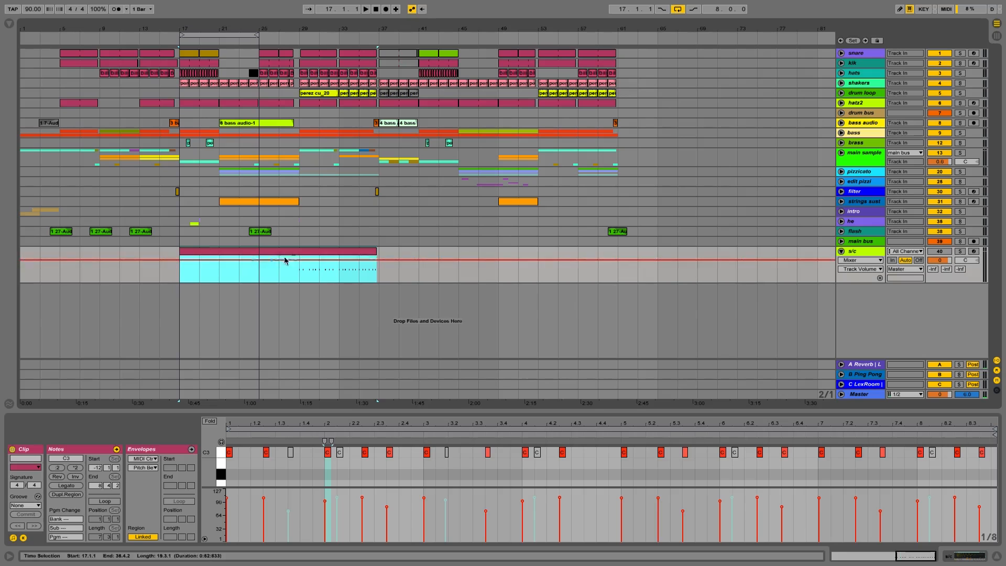
mouse_move(180, 259)
left_mouse_down()
mouse_move(299, 259)
mouse_move(198, 253)
left_mouse_up()
key("space")
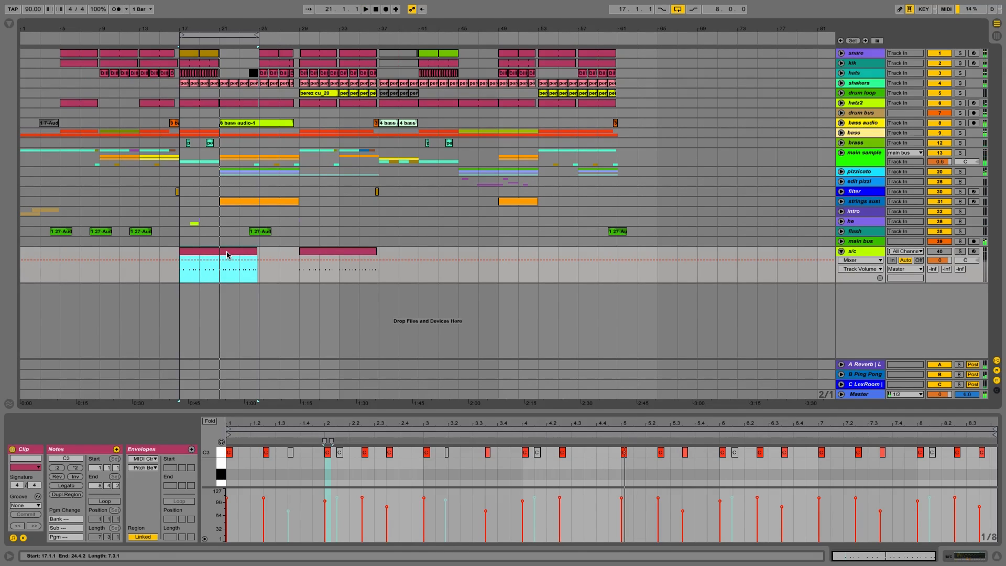
key("Delete")
- Copy the s/c clip from bar 29 to bar 13, shortened to end before bar 17, and to bar 49
left_click(320, 257)
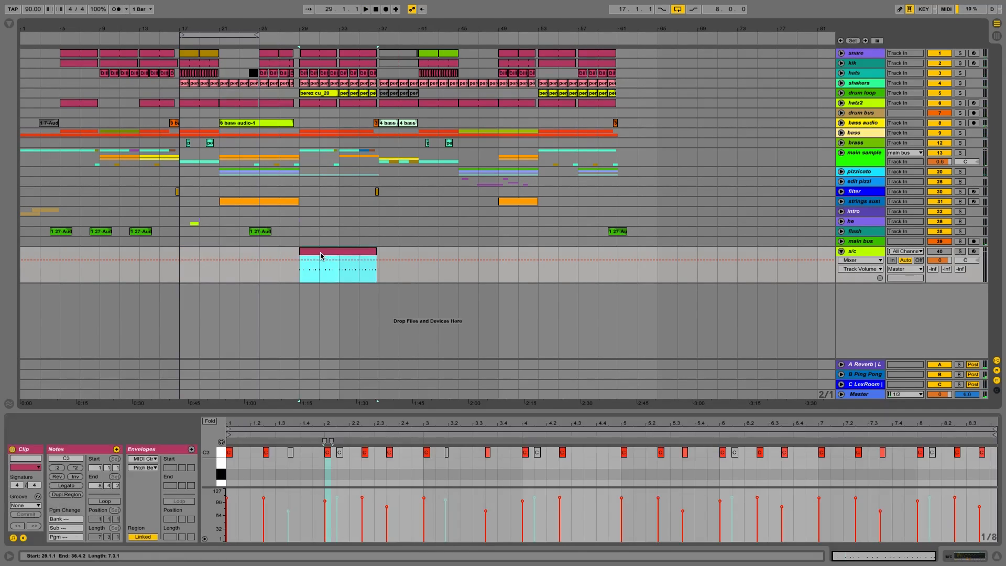
left_click_drag(327, 256, 140, 254)
left_click_drag(320, 256, 524, 259)
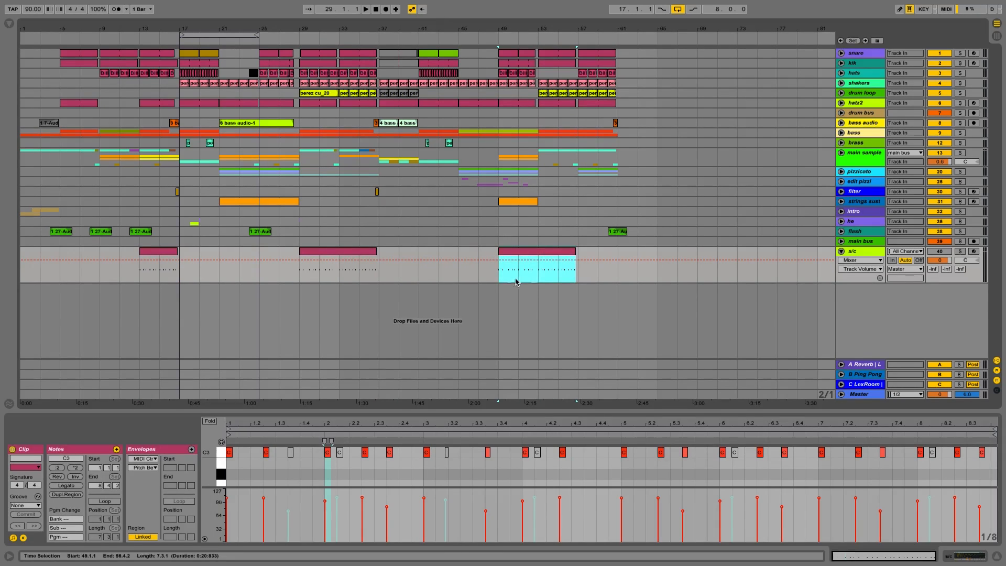
left_click_drag(398, 277, 490, 278)
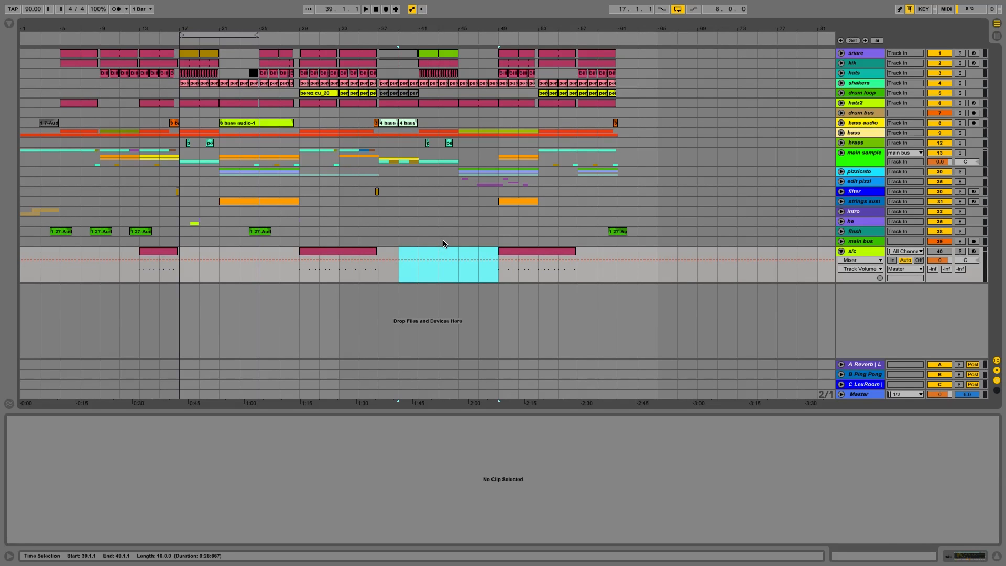
- Play from bar 29 and adjust the main bus compressor's release to 6.81 ms, then 63.2 ms, then 27.7 ms
left_click(327, 250)
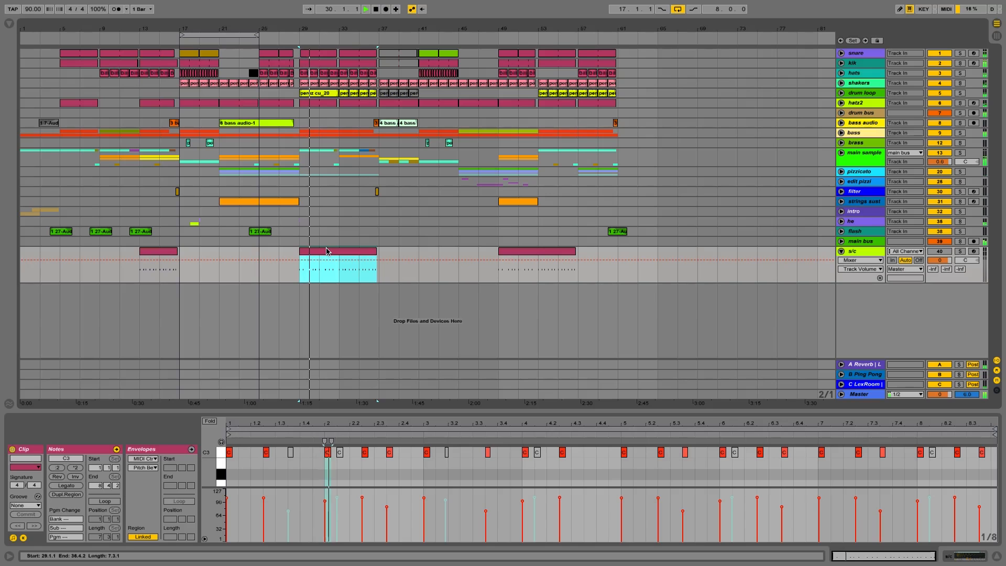
left_click(835, 242)
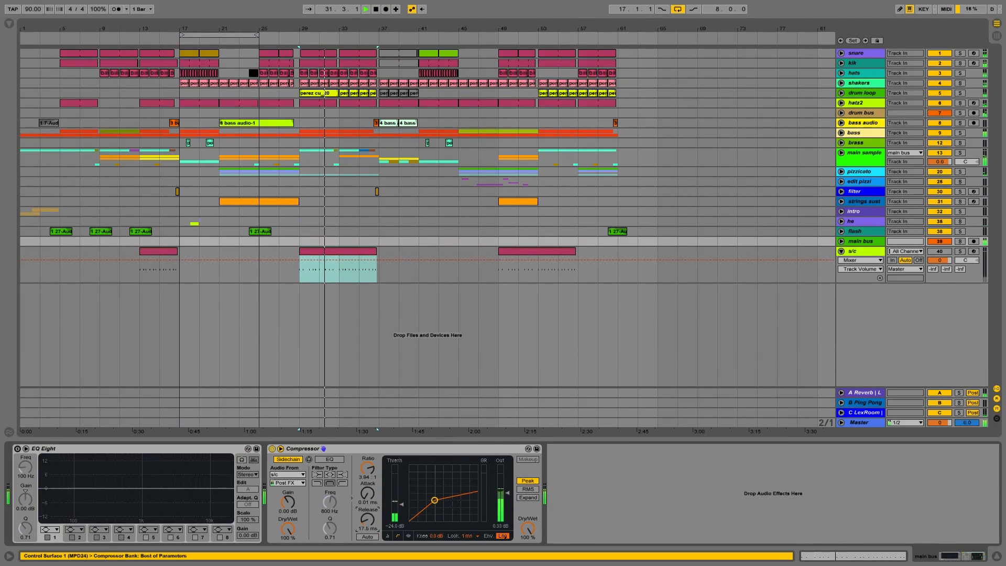
left_click_drag(370, 516, 370, 526)
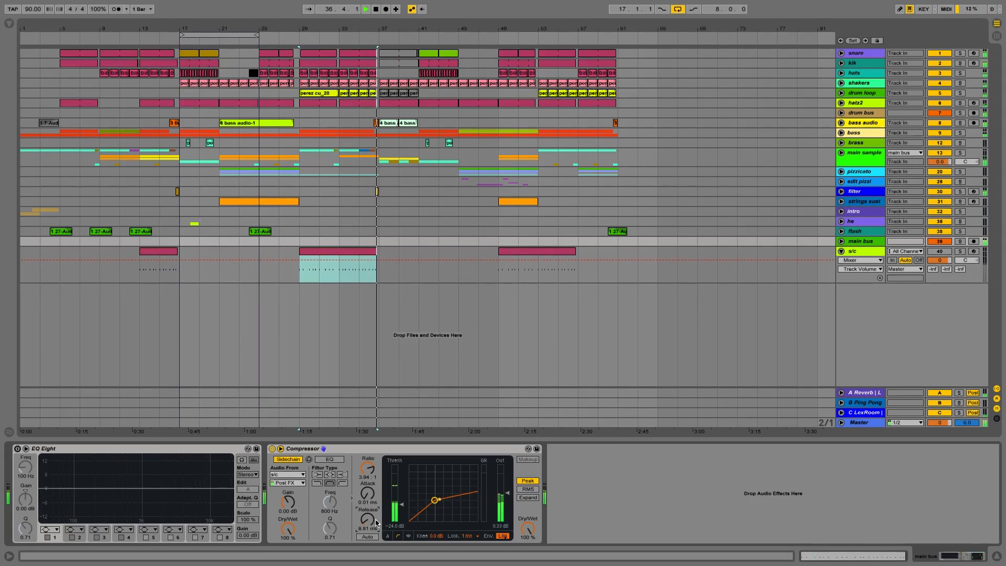
left_click_drag(366, 515, 366, 498)
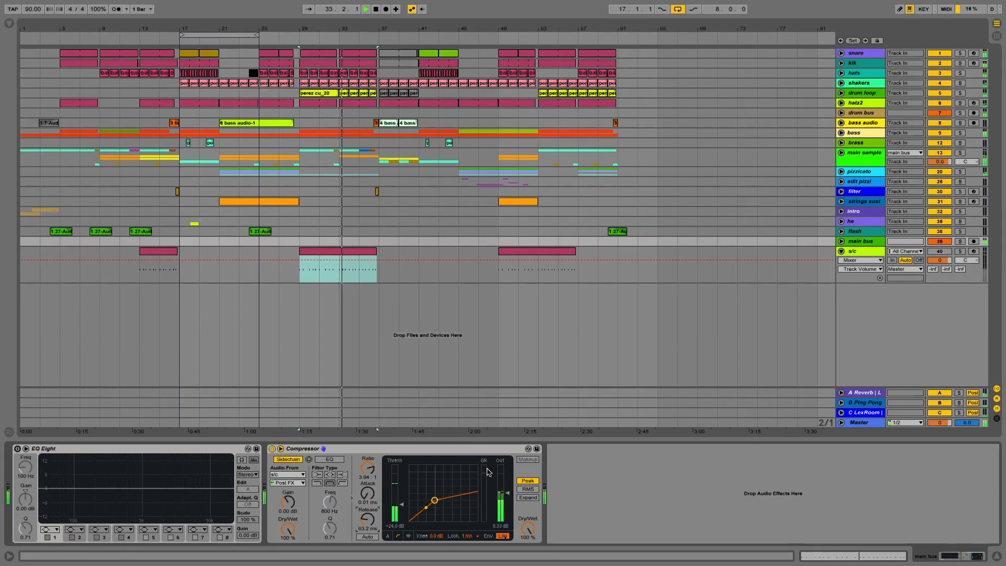
left_click_drag(370, 517, 370, 528)
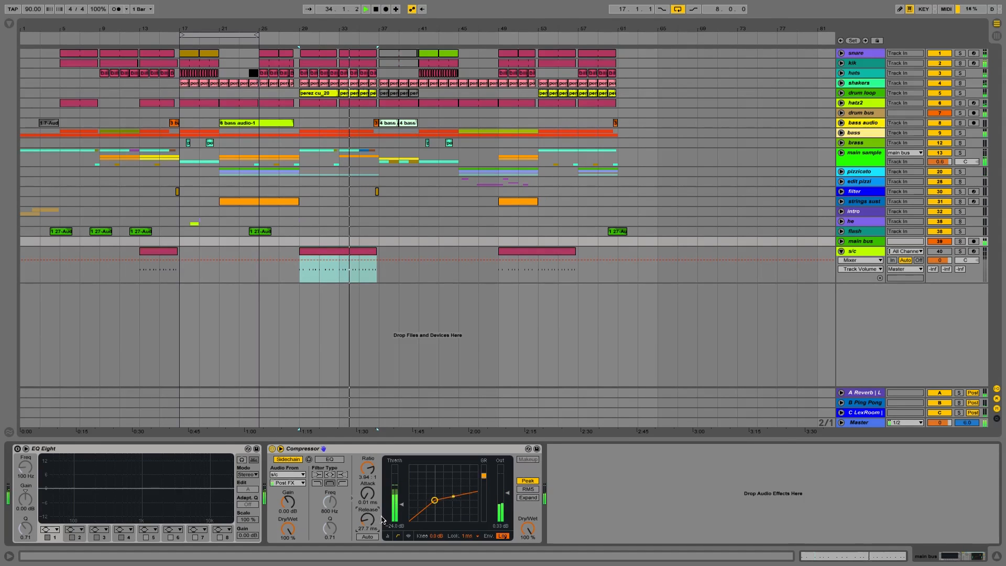